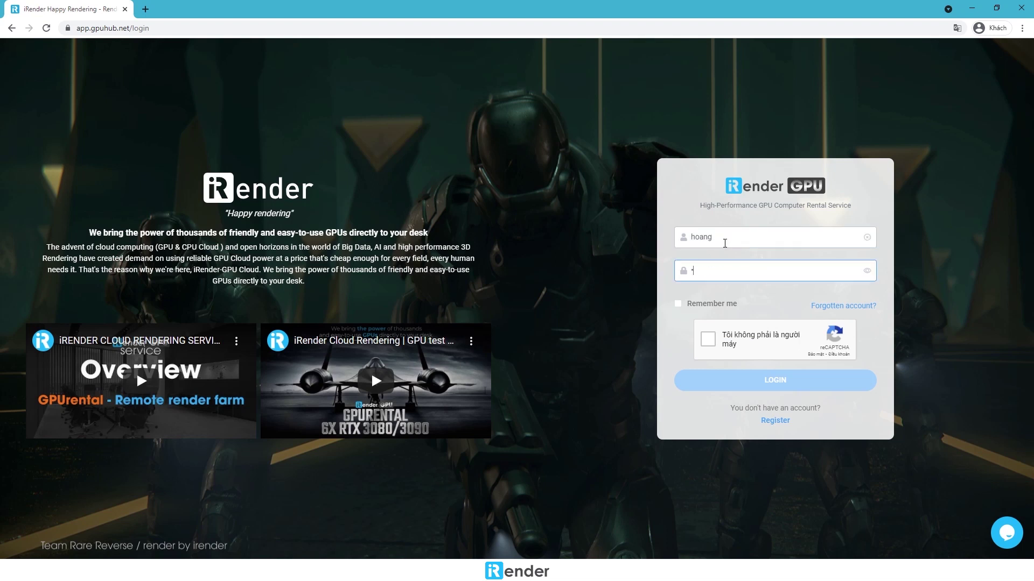
Log in to iRender with Remember me checked and show the GPUHub machine list.
click(683, 302)
click(707, 339)
click(719, 378)
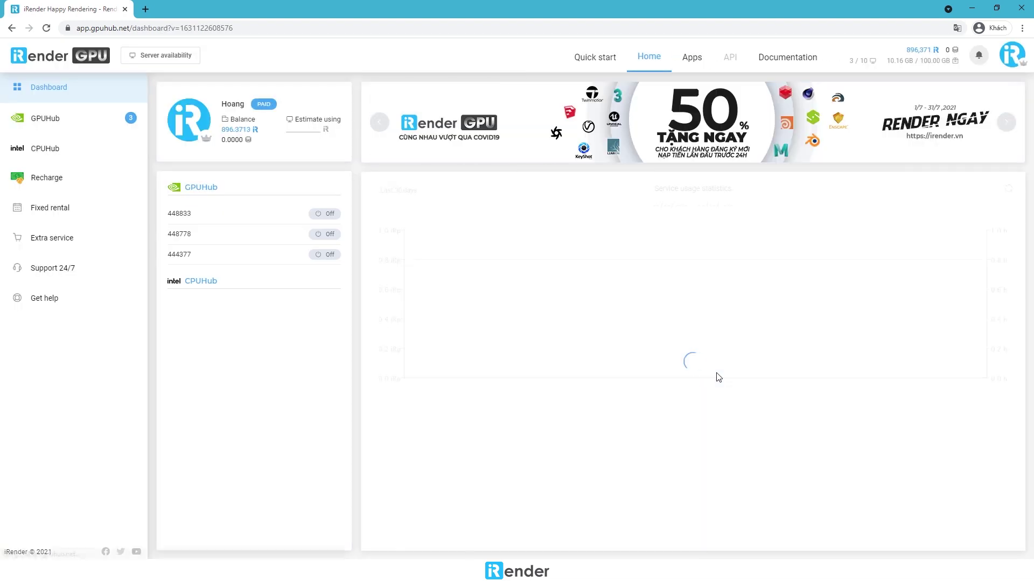
click(72, 121)
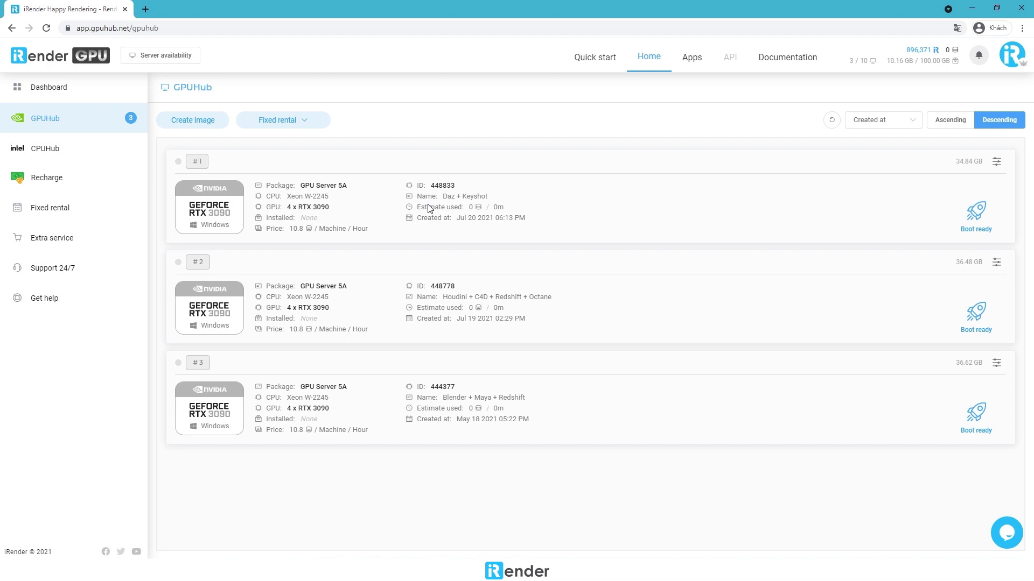
click(211, 126)
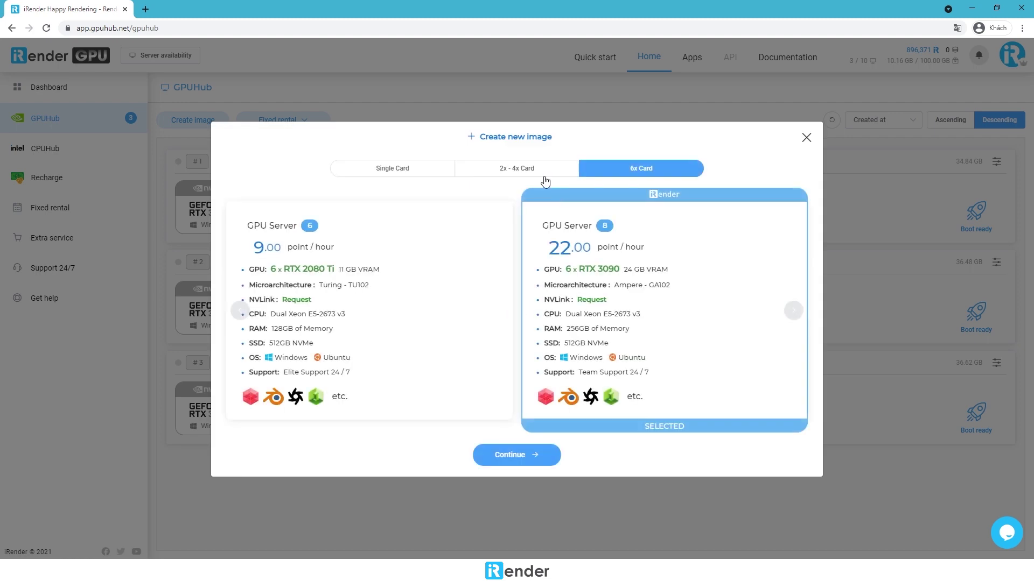
click(508, 170)
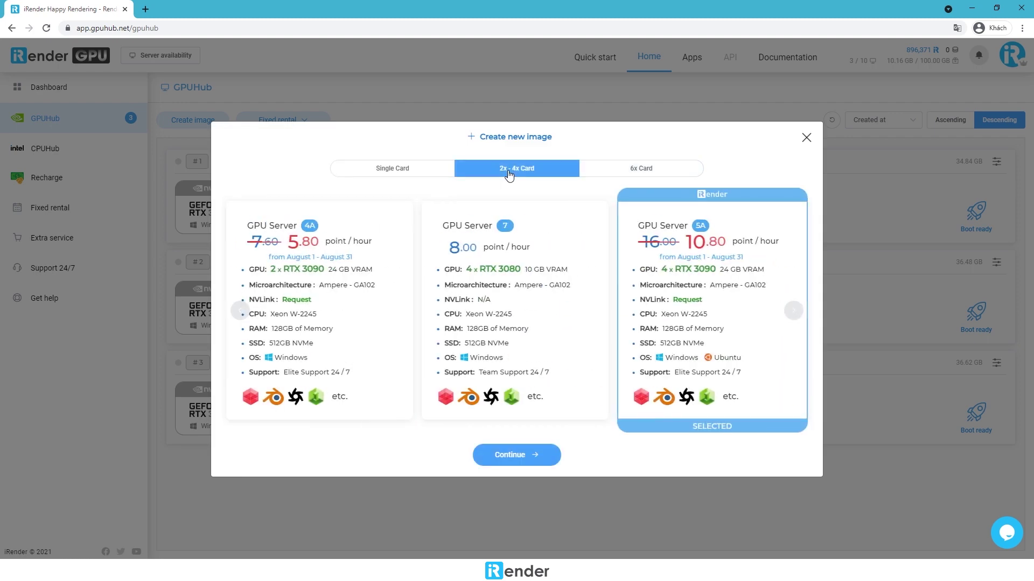
click(370, 218)
click(379, 171)
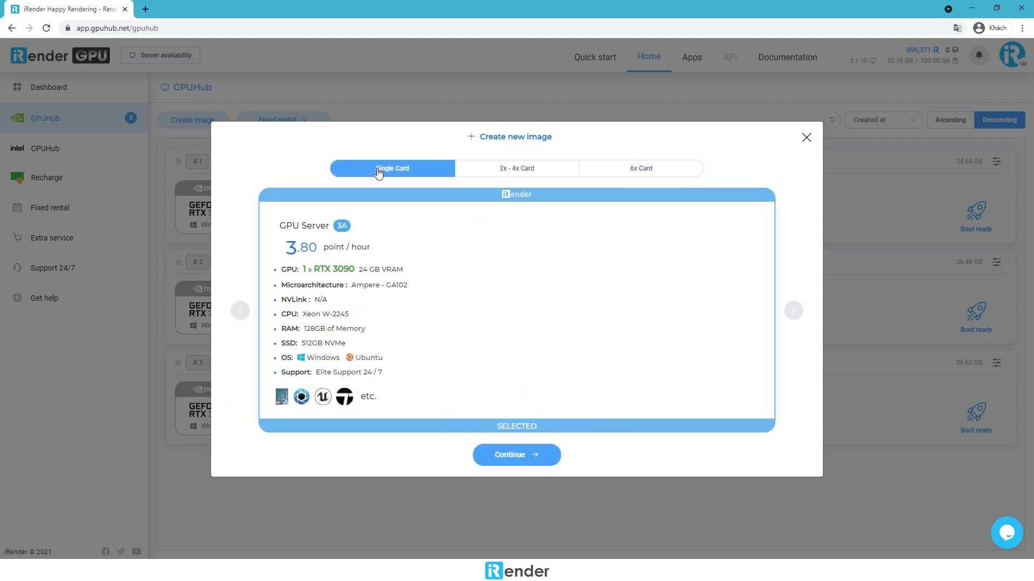
click(547, 171)
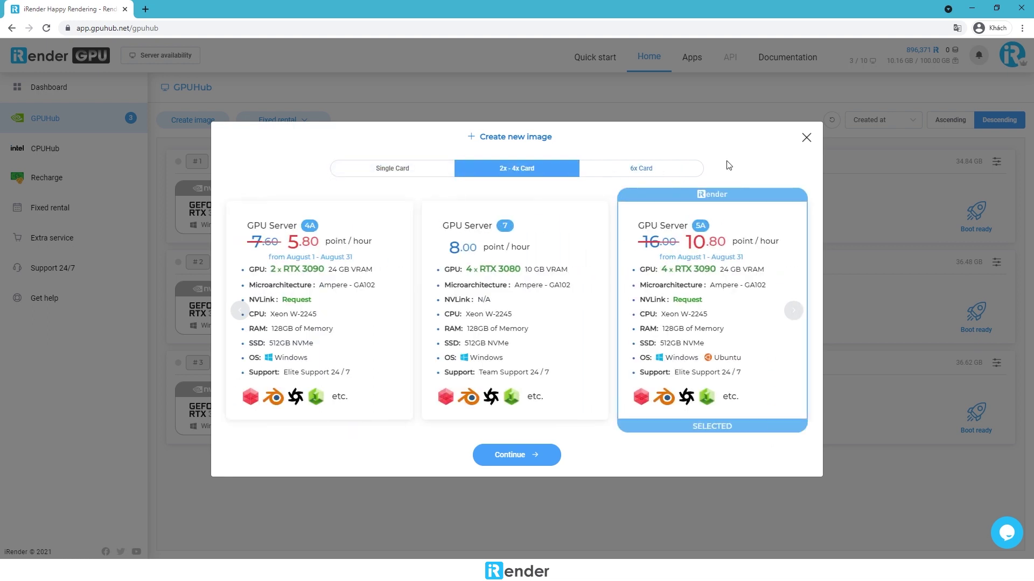
click(805, 139)
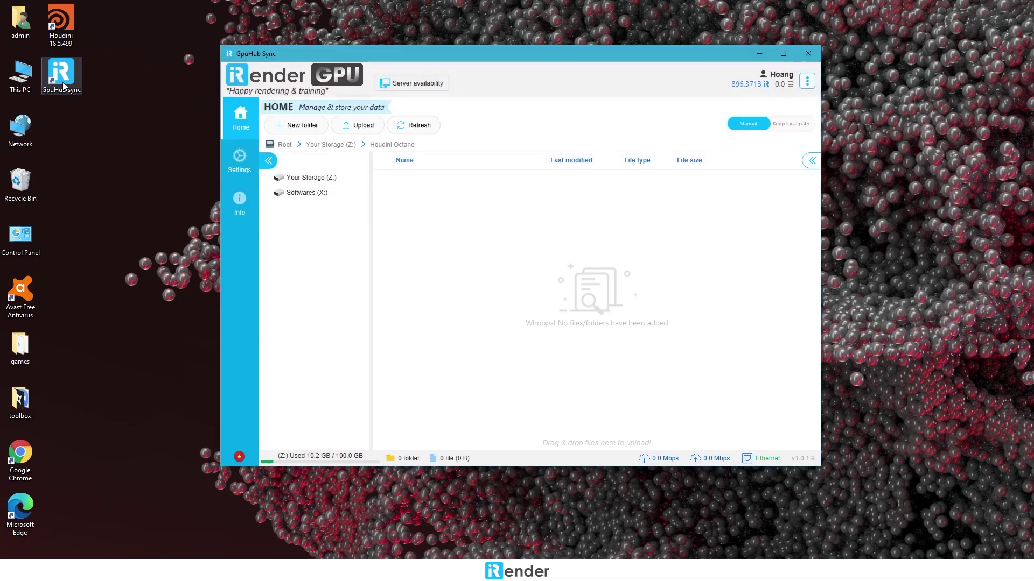
Open the empty Houdini Octane folder on Your Storage (Z:) and bring up the local HoudiniProject folder.
click(324, 178)
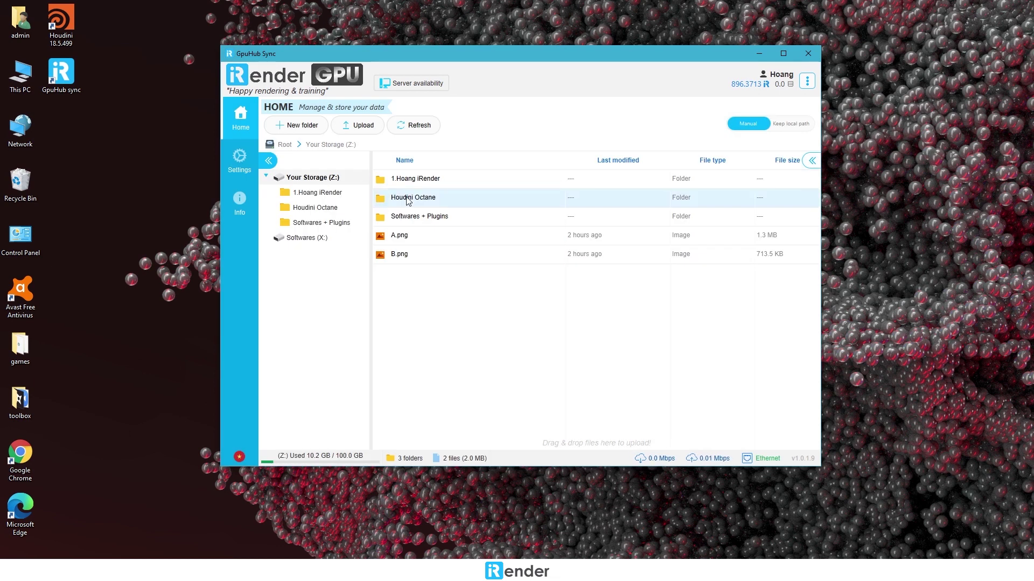
double_click(406, 197)
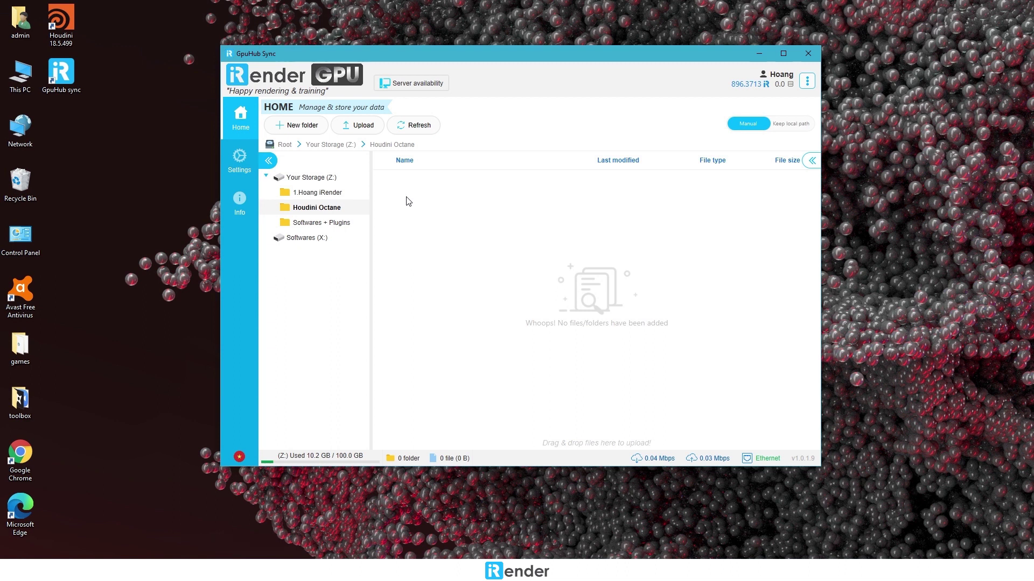
key(alt+Tab)
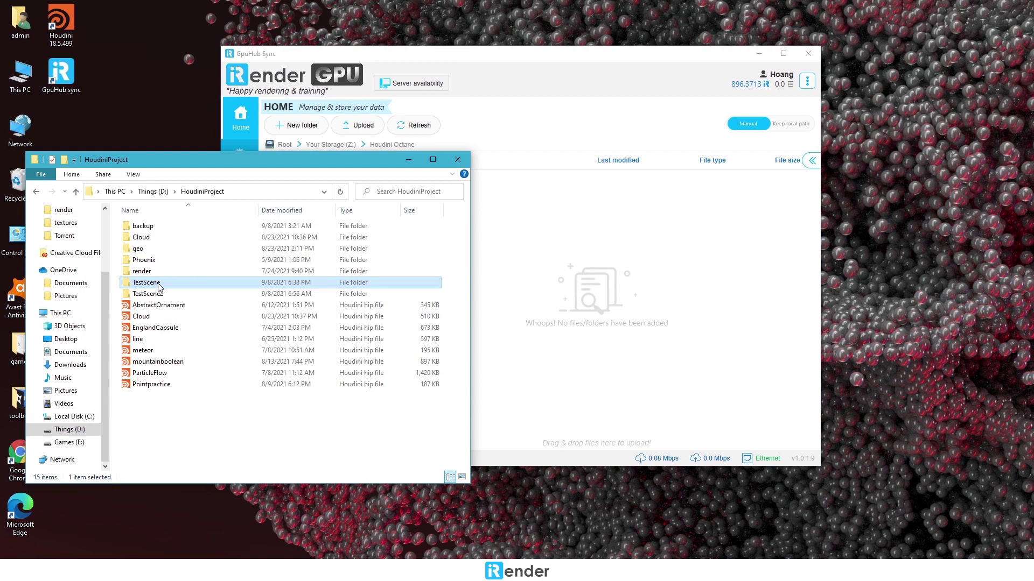
Upload the TestScene folder (51 files, 313.6 MB) into the cloud Houdini Octane folder.
drag(160, 288, 588, 283)
click(409, 159)
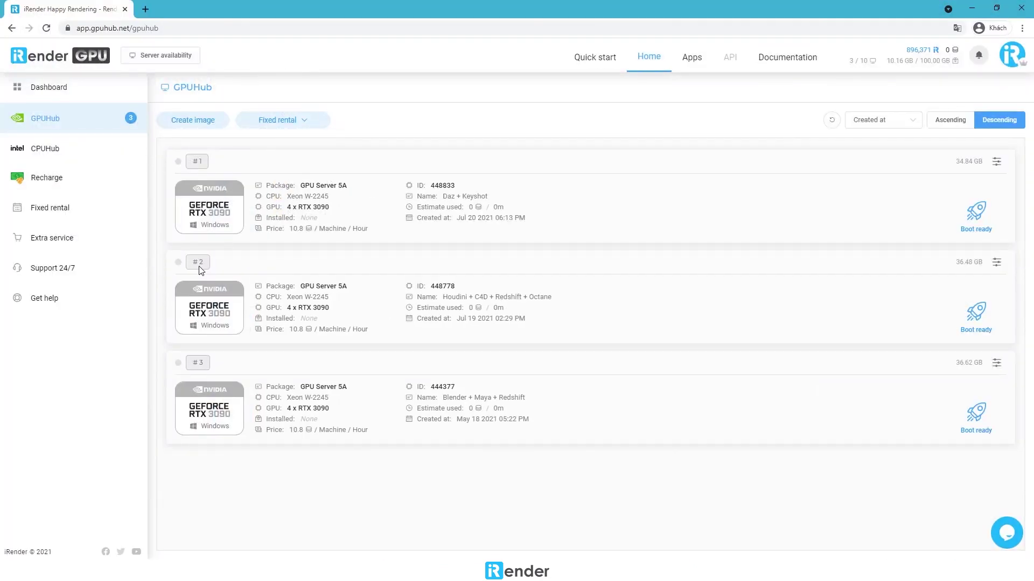
Boot machine #2, the Houdini + C4D + Redshift + Octane server.
click(973, 333)
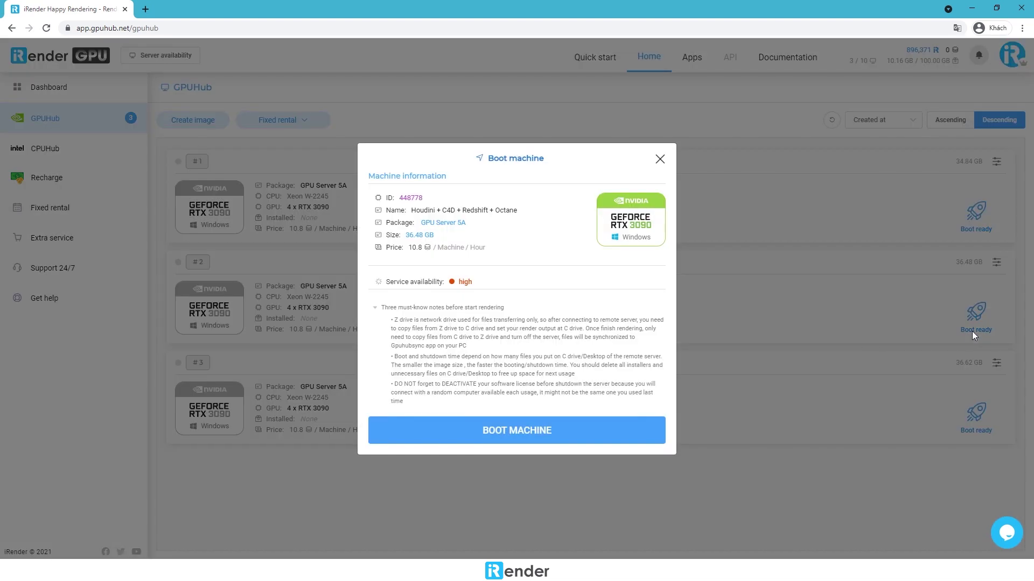
click(572, 431)
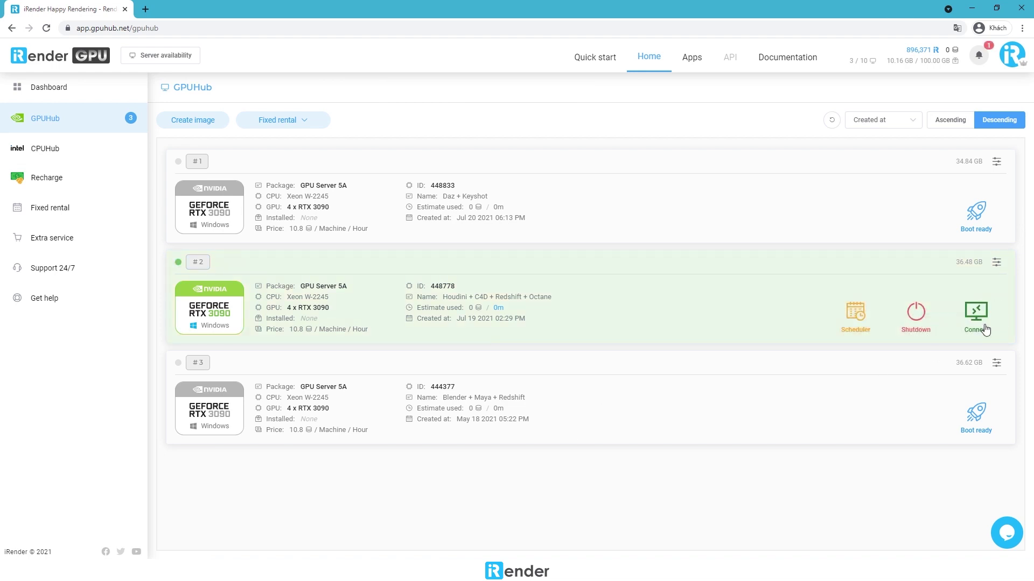
Connect to machine #2 by Remote Desktop, entering the account password and accepting its certificate.
click(976, 315)
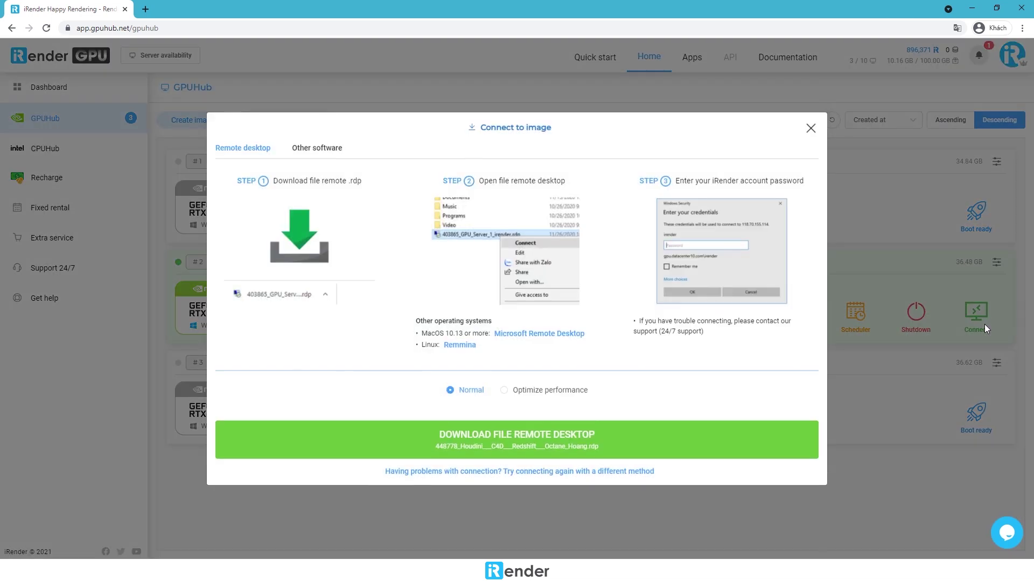
click(623, 441)
click(78, 538)
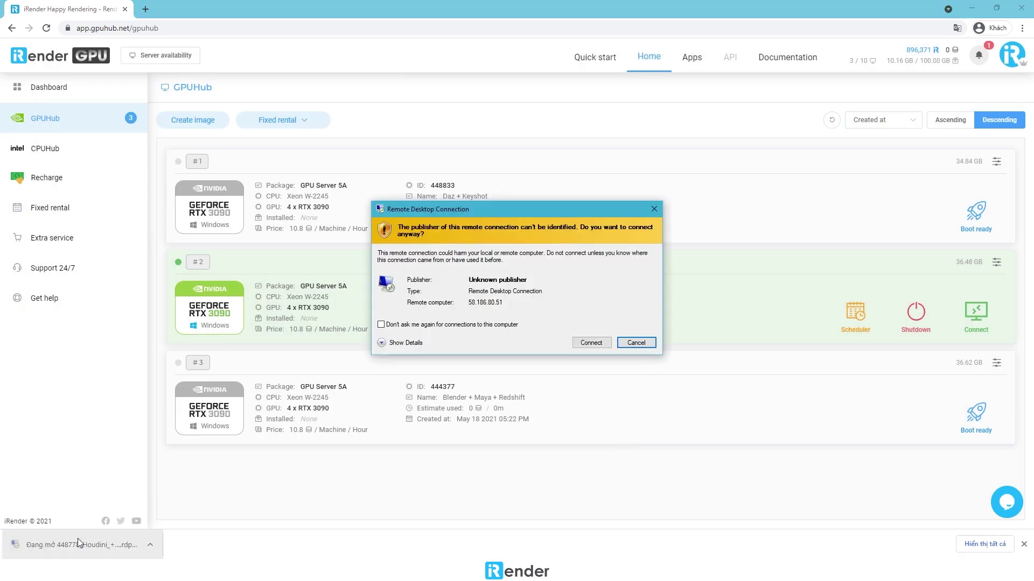
click(591, 343)
text(••)
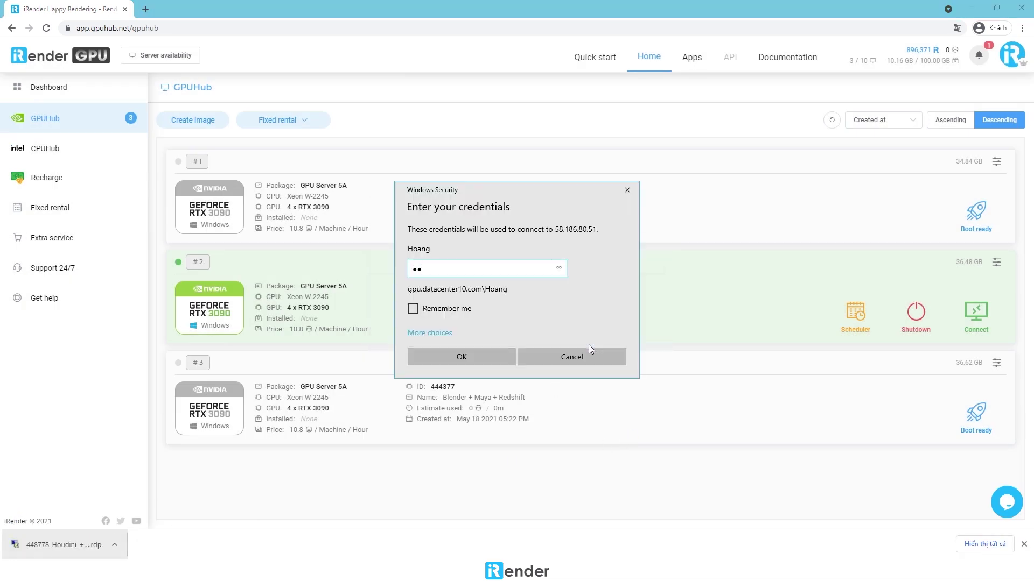
text(••••••••••)
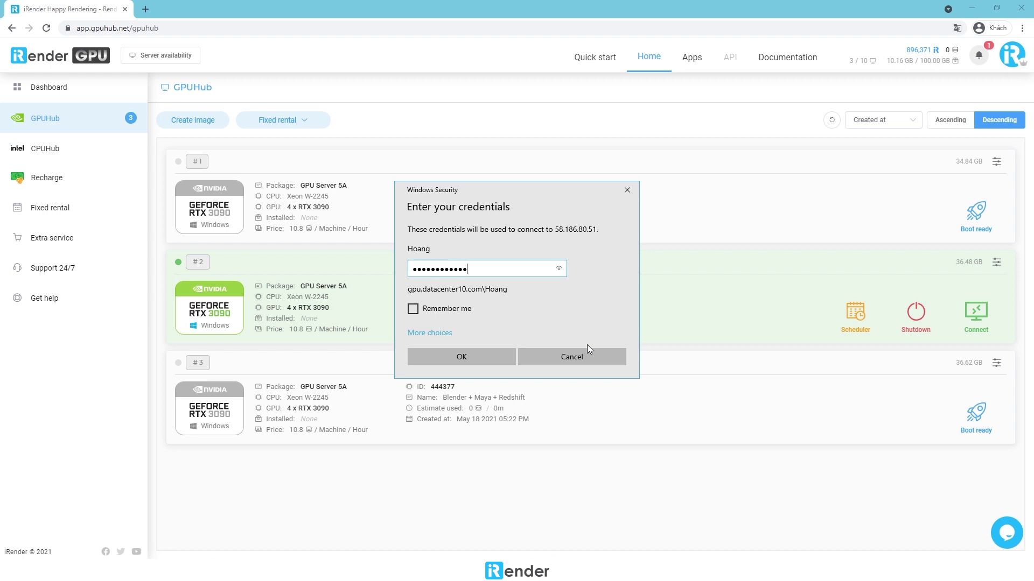
key(Return)
click(545, 371)
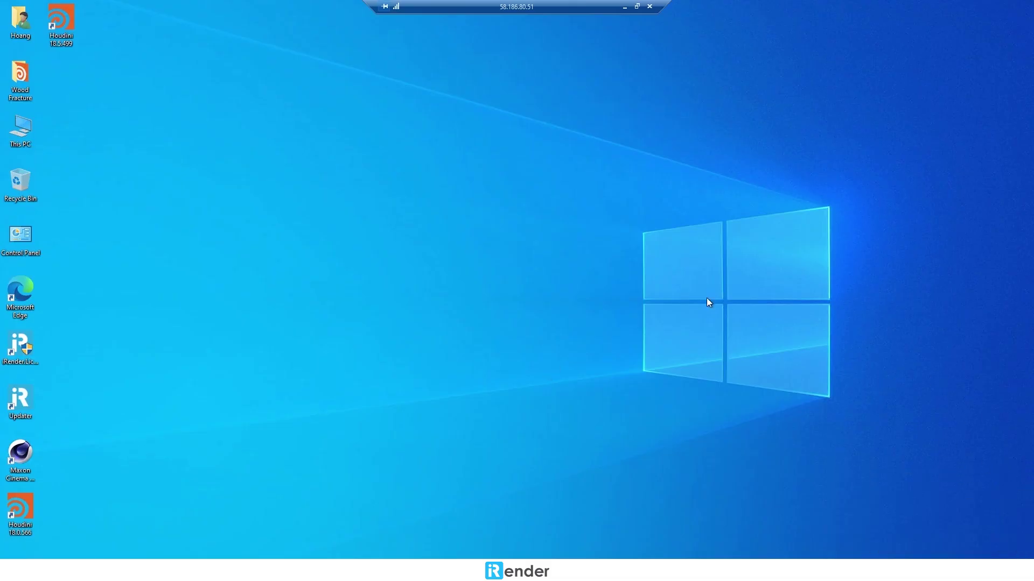
Copy TestScene from Storage (Z:)\Houdini Octane onto the remote desktop.
double_click(21, 127)
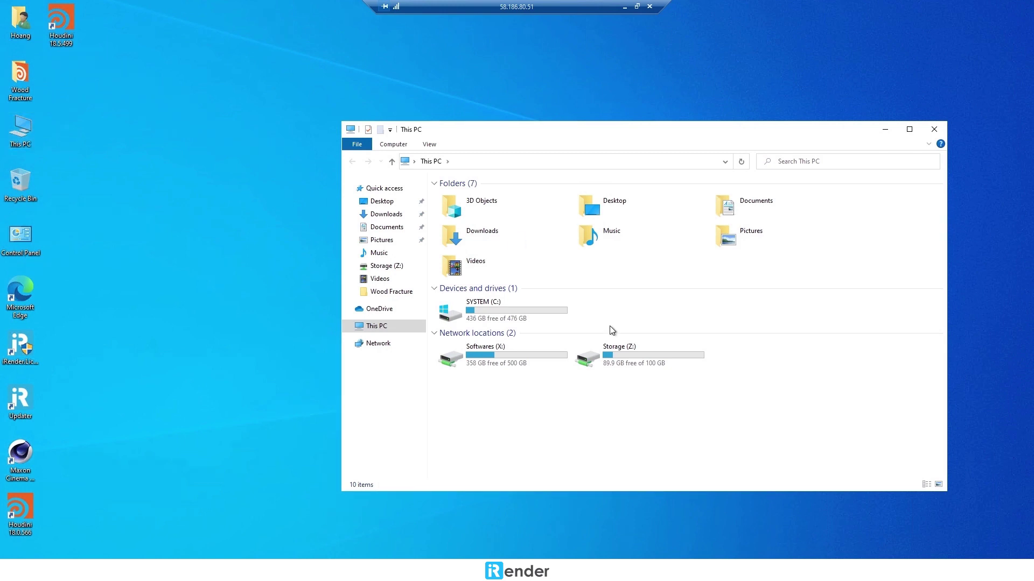
double_click(621, 347)
double_click(498, 207)
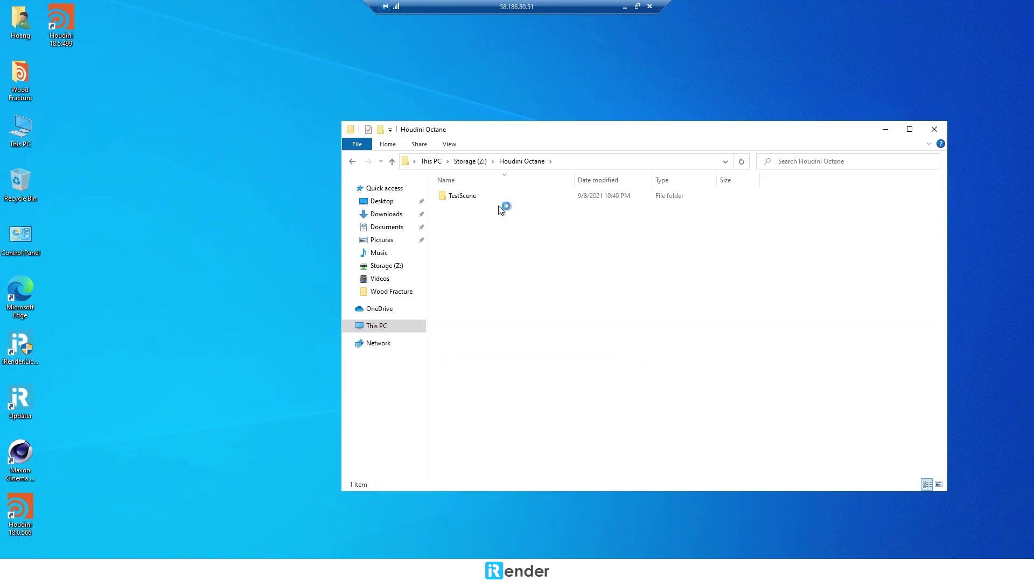
click(462, 195)
drag(461, 195, 70, 91)
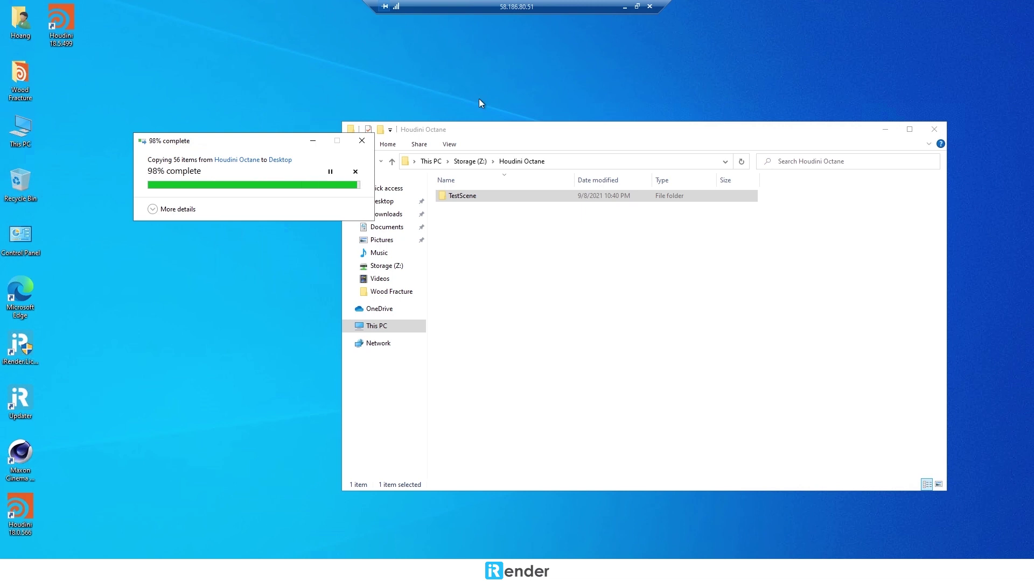
Open UAV.hip from the desktop TestScene folder in Houdini.
click(934, 130)
double_click(12, 91)
click(475, 243)
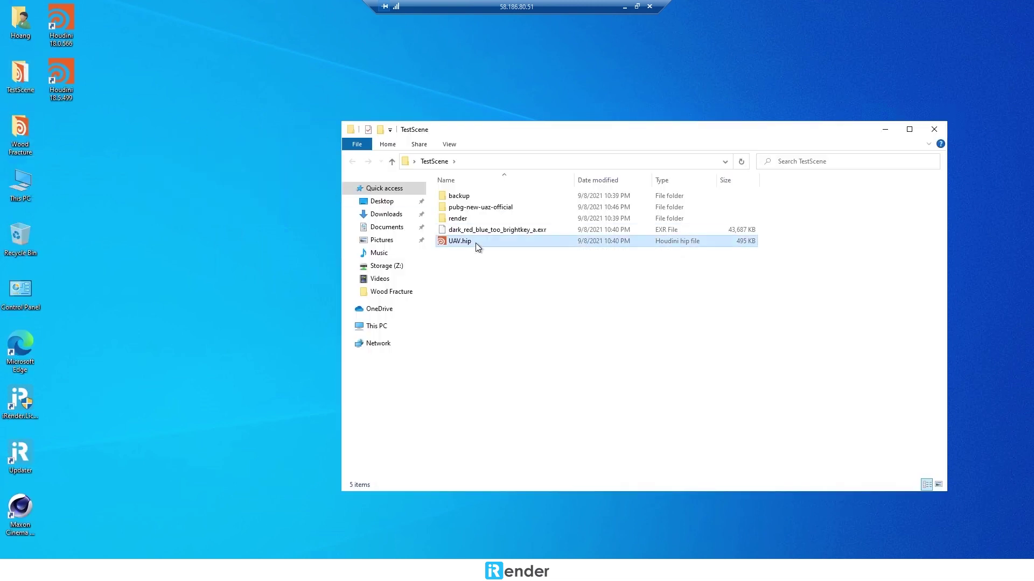
right_click(476, 243)
click(491, 253)
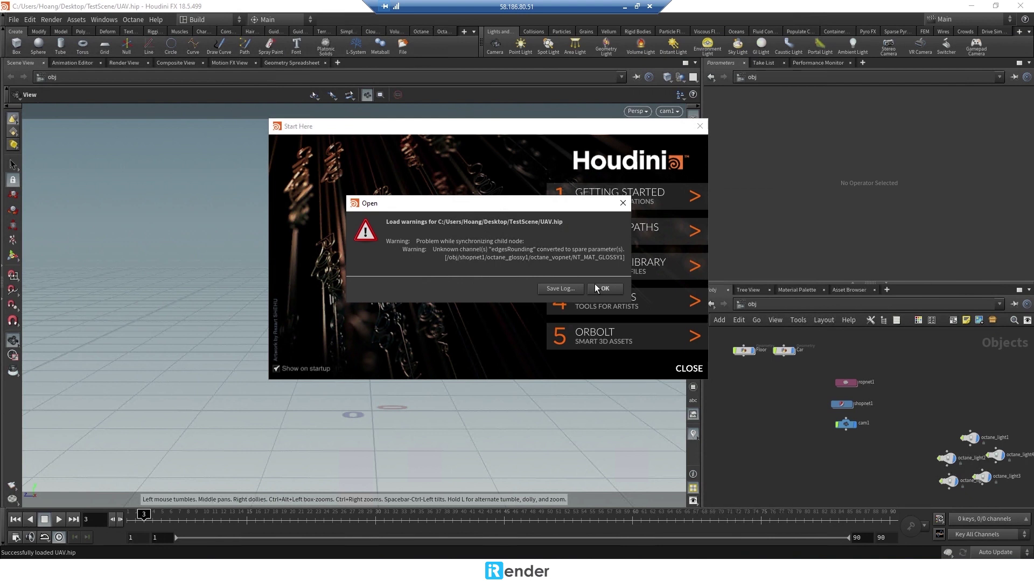
Wrap the camera, lights, shader and render nodes in a blue network box named OctaneSetting.
click(599, 290)
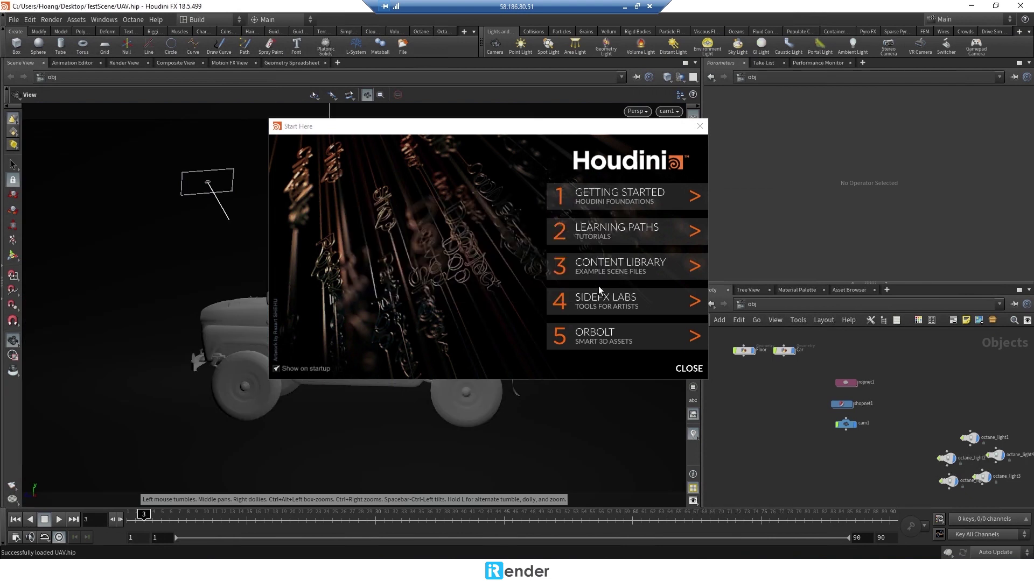
click(688, 369)
drag(785, 394, 1026, 487)
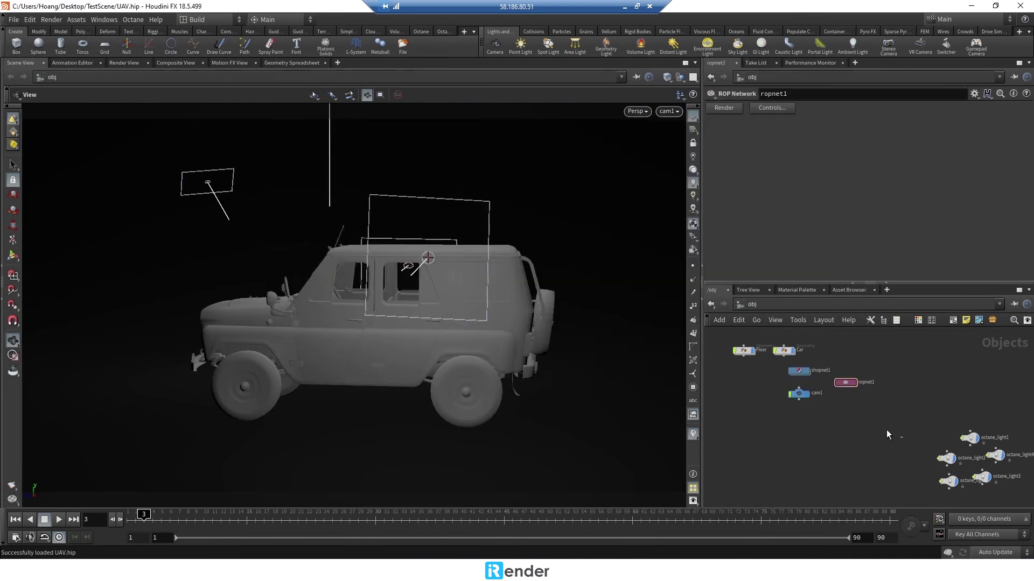
key(l)
key(shift+o)
key(c)
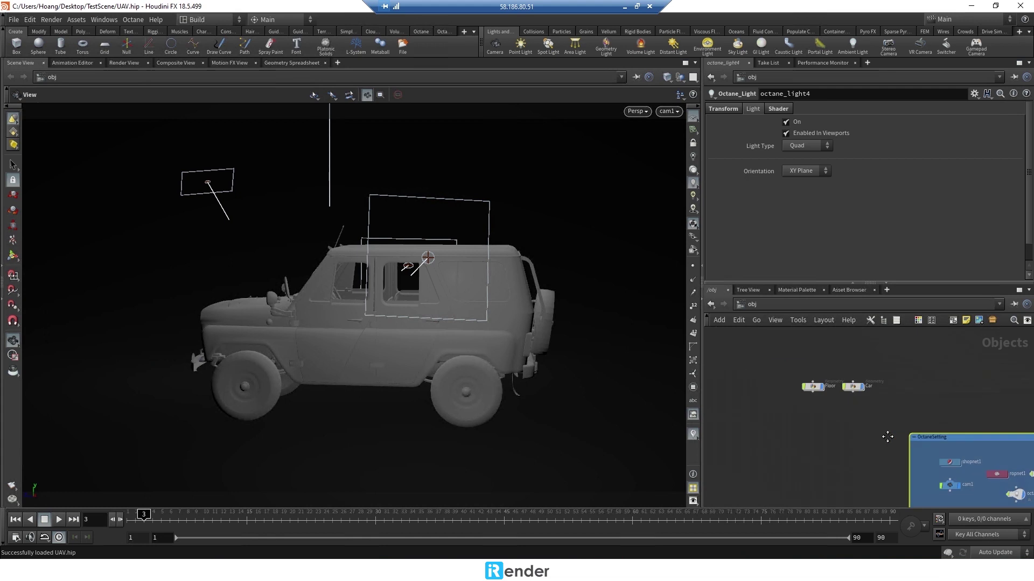
Check the PNG image output path on ropnet1's Octane render node.
click(880, 408)
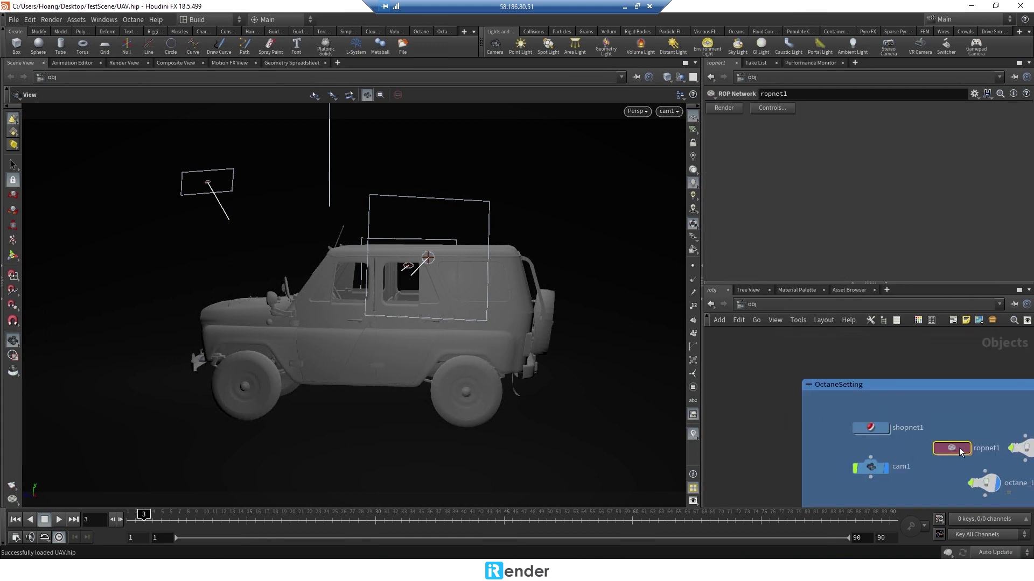
double_click(946, 422)
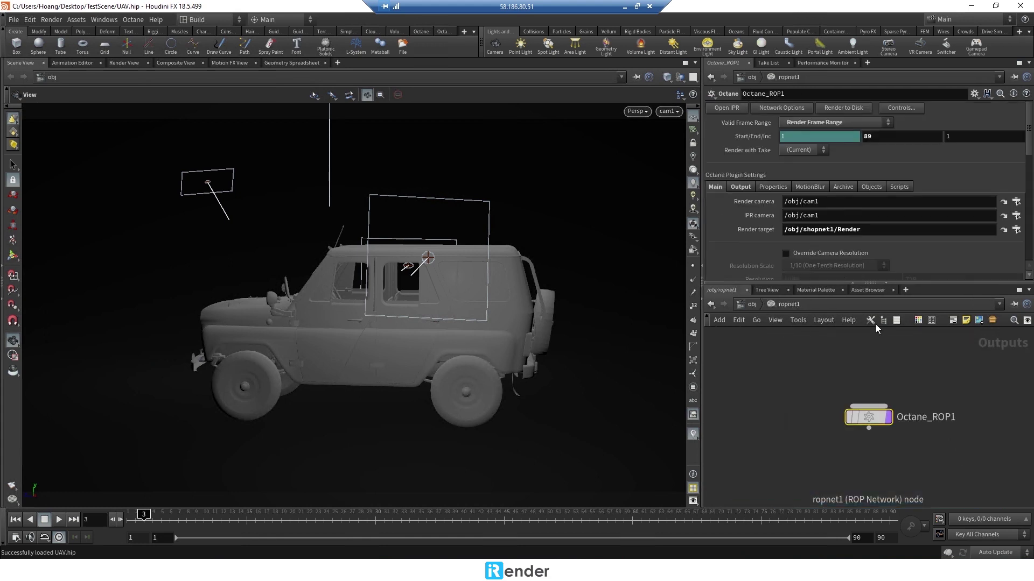
click(740, 187)
scroll(865, 238, down, 10)
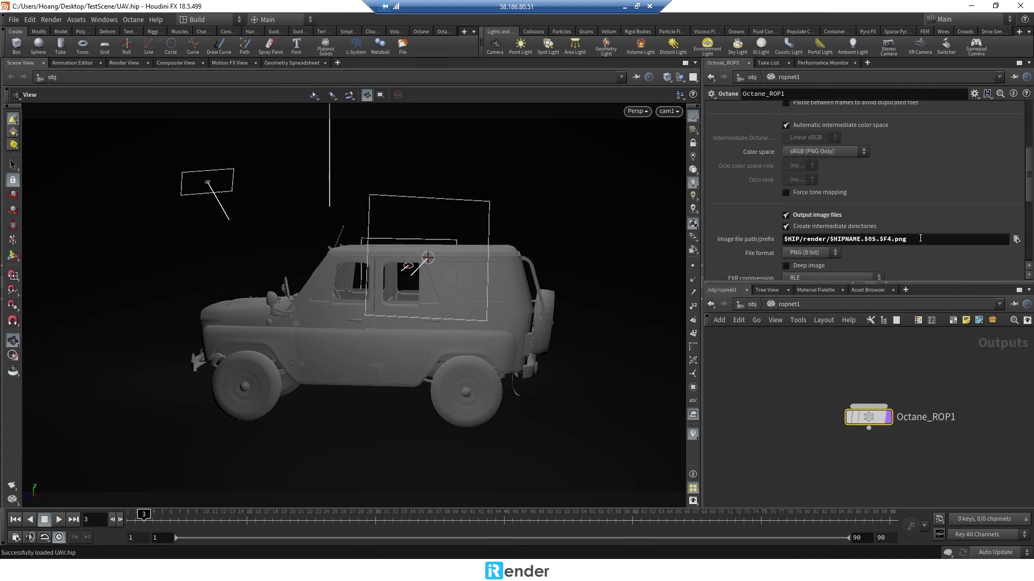
triple_click(920, 238)
scroll(865, 224, down, 1)
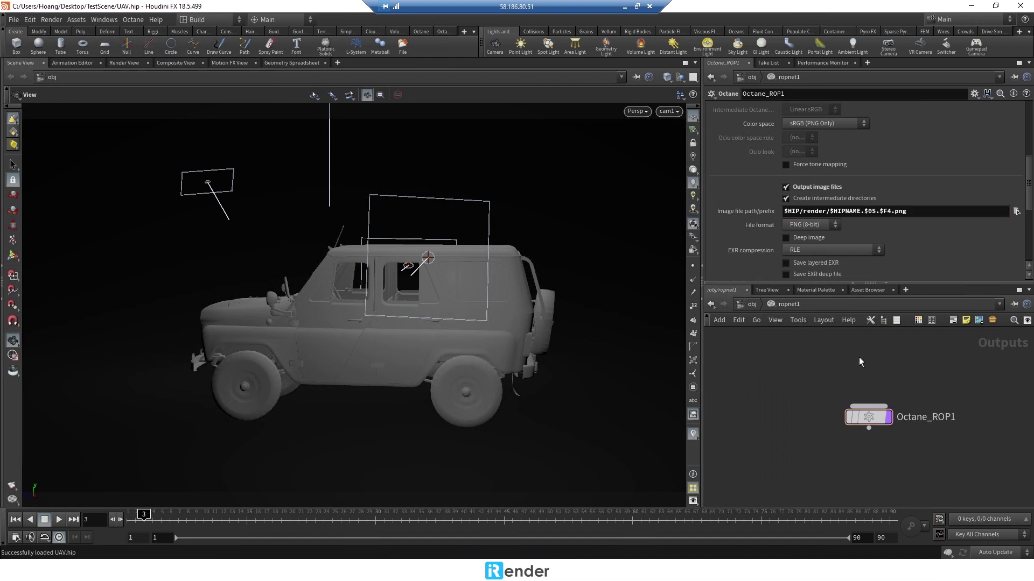
scroll(780, 226, up, 3)
Render the jeep's 89-frame sequence with Octane from ropnet1 into MPlay.
key(u)
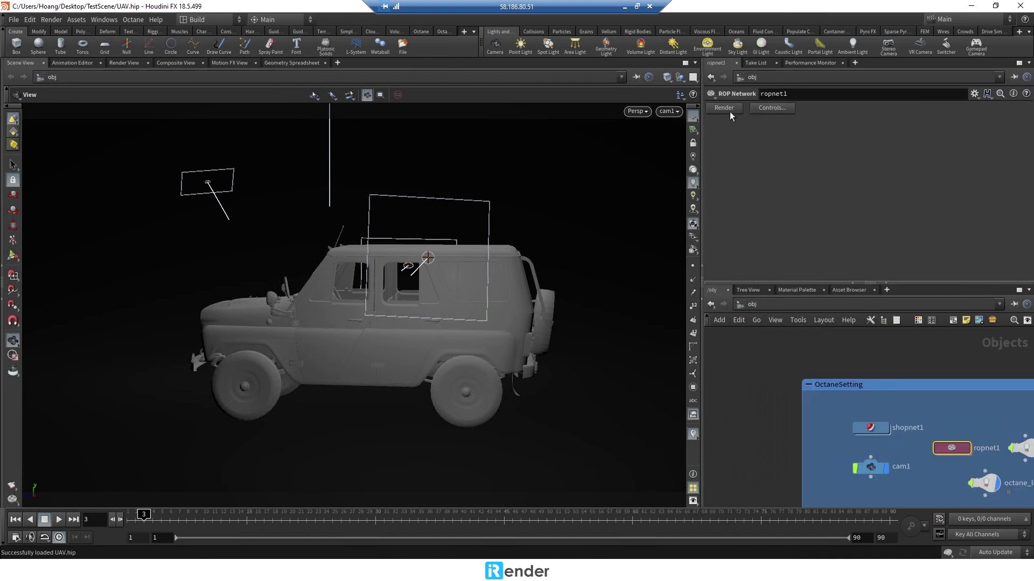
click(727, 108)
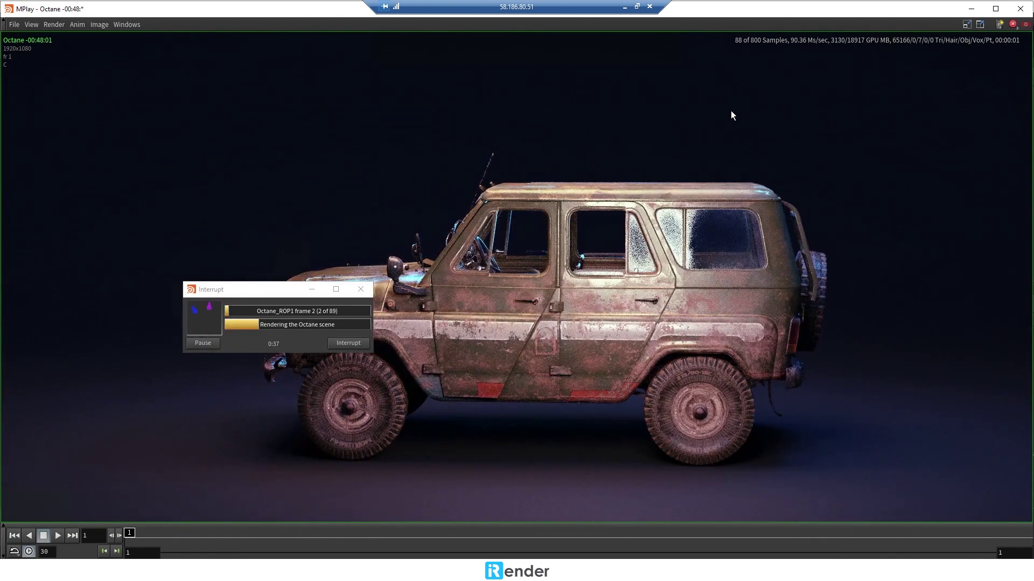
drag(243, 289, 105, 384)
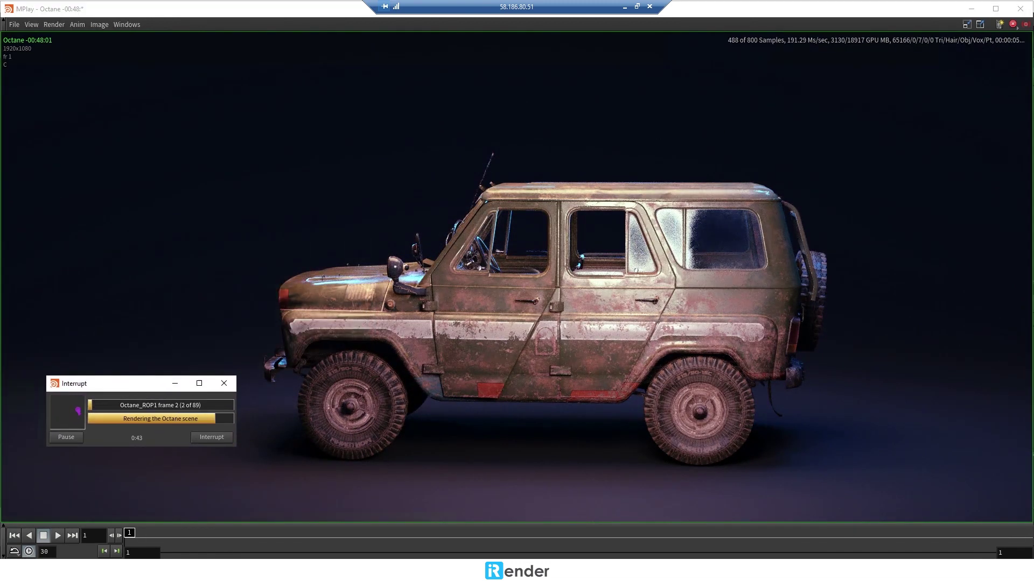
right_click(467, 561)
click(499, 517)
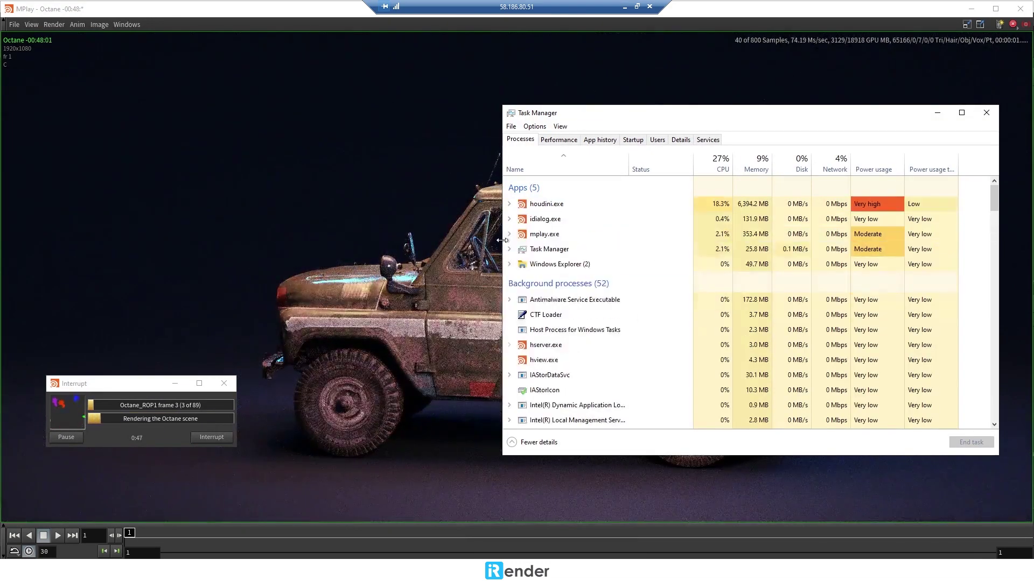
drag(502, 240, 579, 243)
click(648, 207)
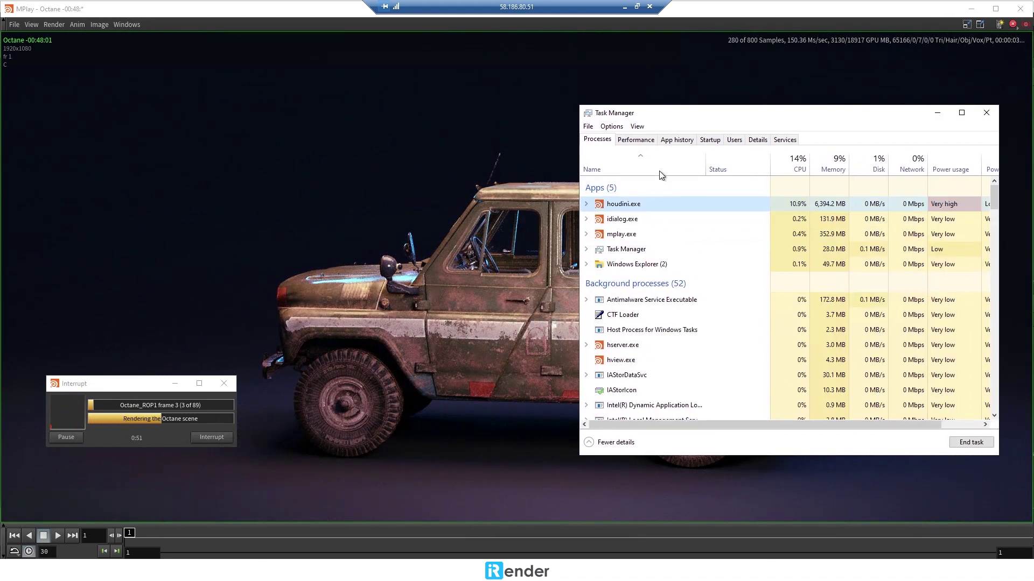
click(635, 139)
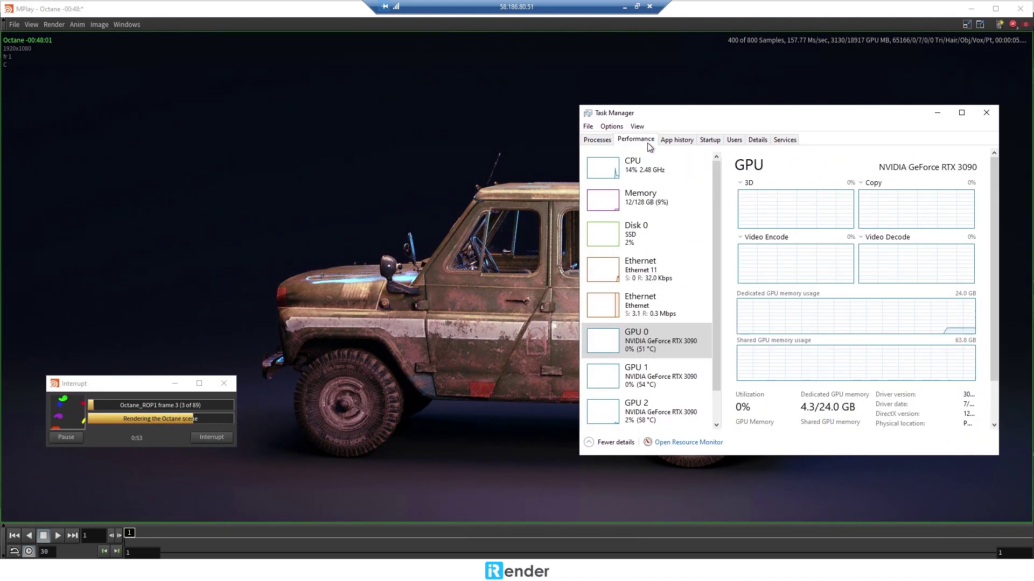
click(684, 172)
click(679, 202)
click(672, 234)
click(670, 306)
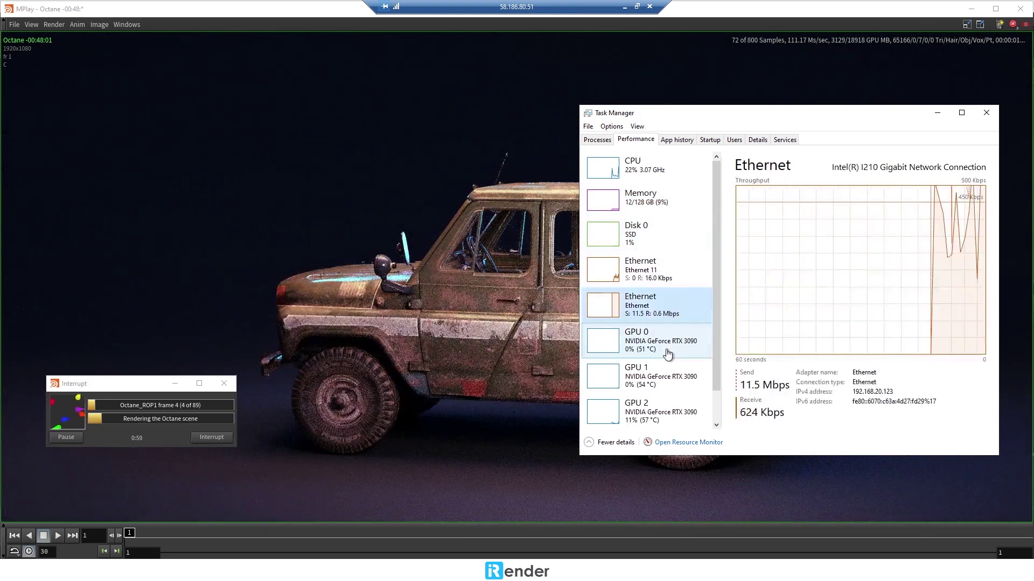
click(667, 353)
click(870, 237)
click(883, 384)
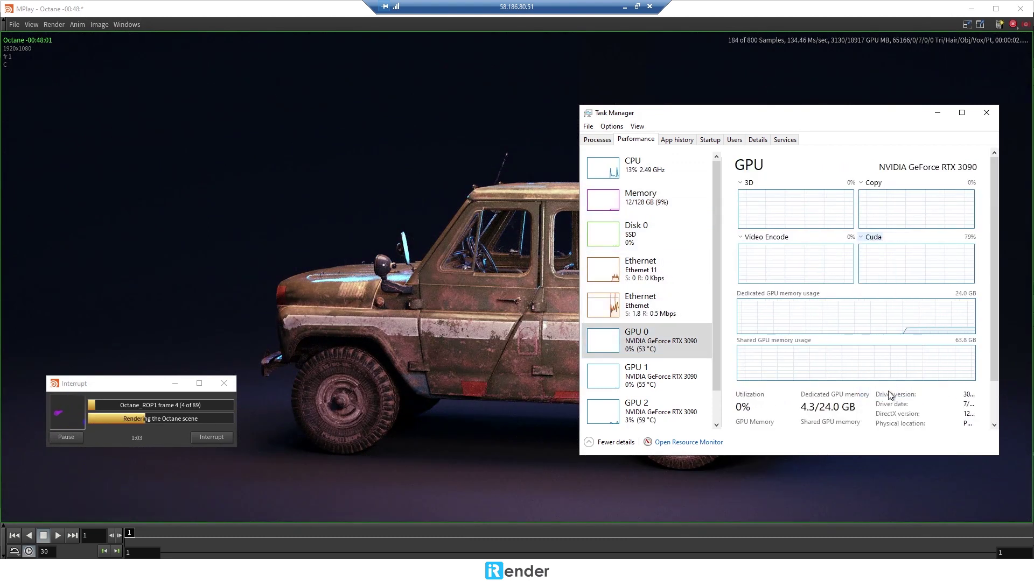
click(668, 377)
click(870, 237)
click(900, 389)
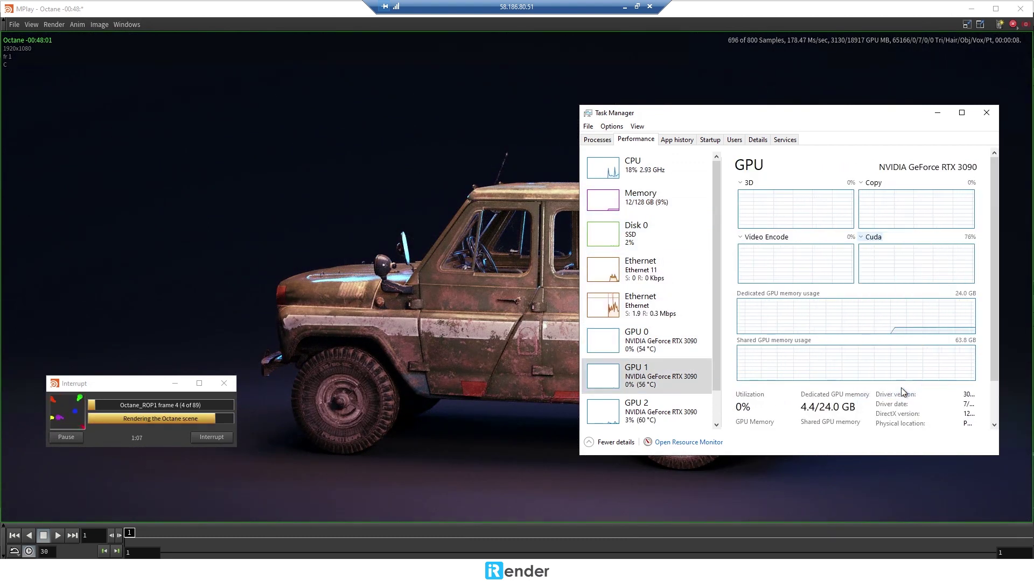
click(663, 412)
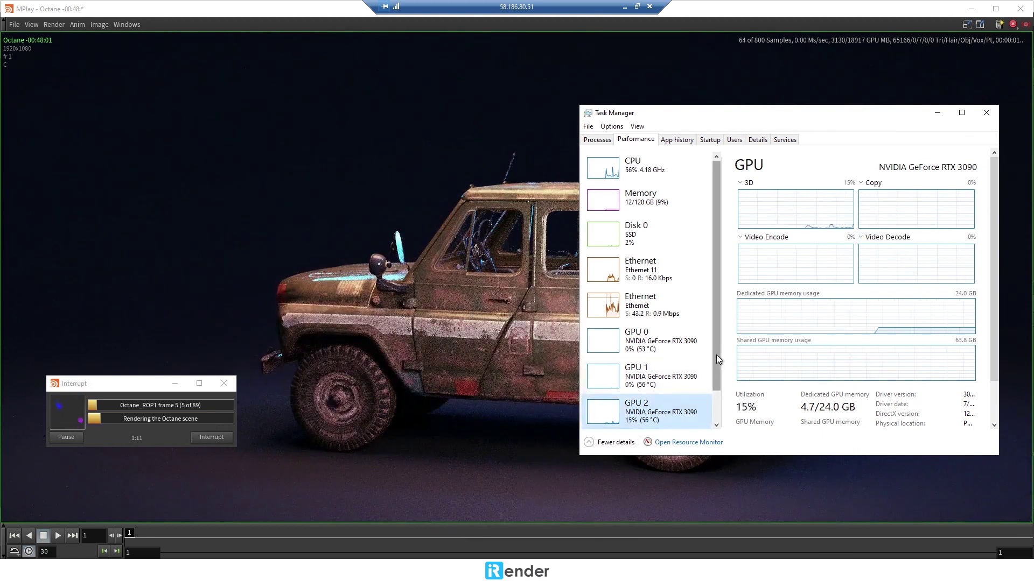
scroll(717, 359, down, 1)
click(869, 237)
click(883, 386)
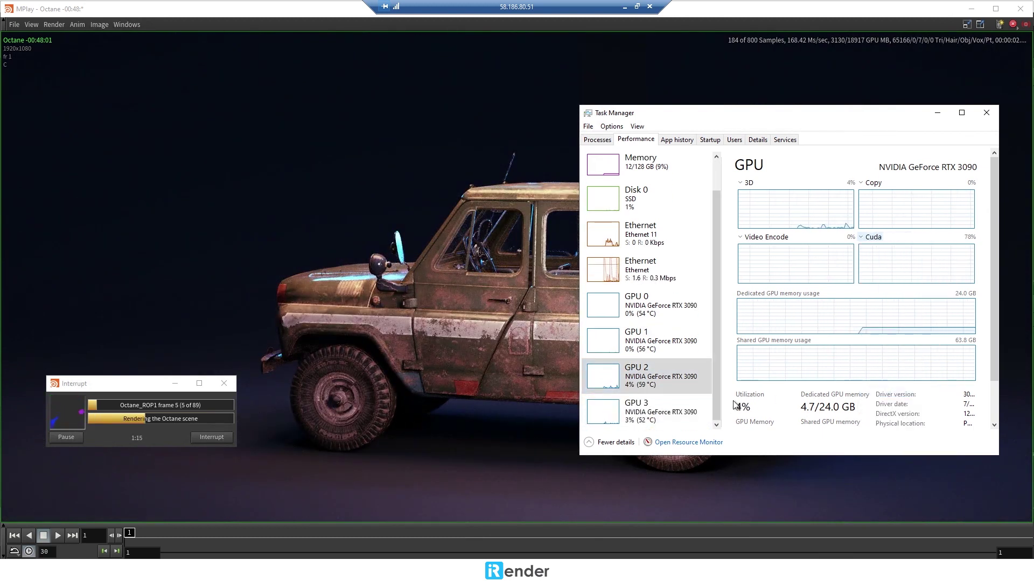
click(662, 412)
click(870, 237)
click(888, 391)
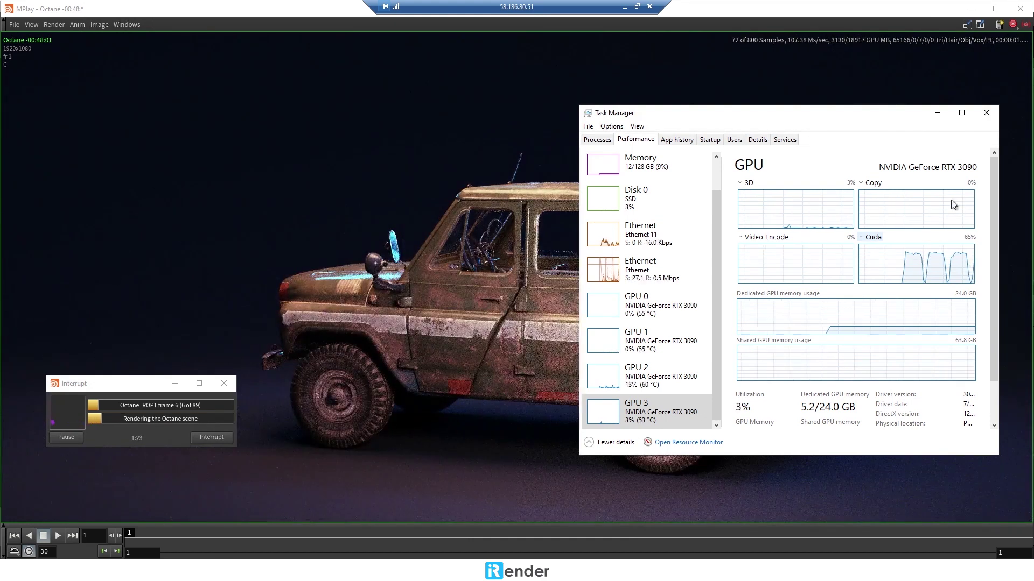
click(936, 114)
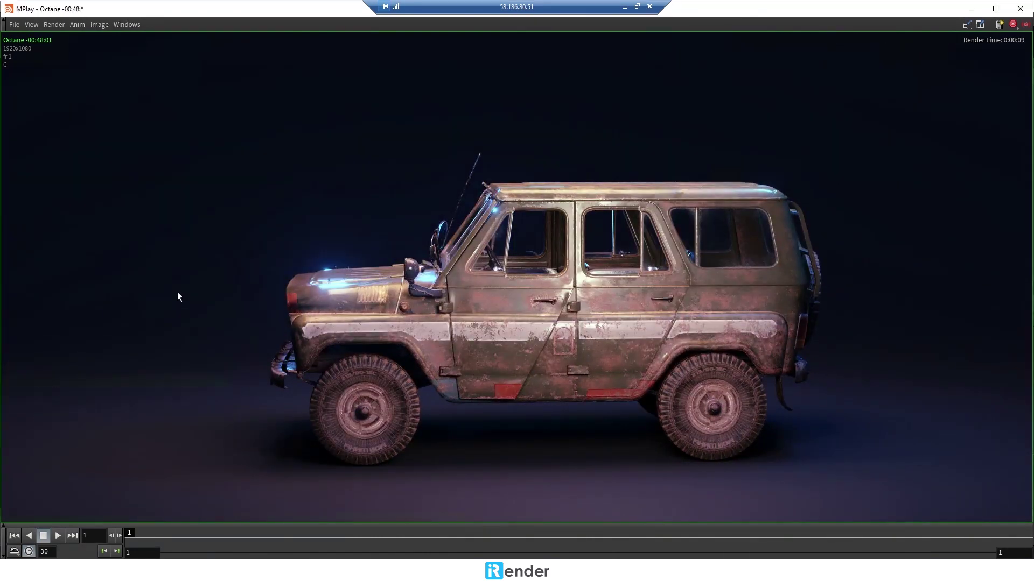
Close Houdini and preview the rendered PNG frames in TestScene\render.
click(1020, 9)
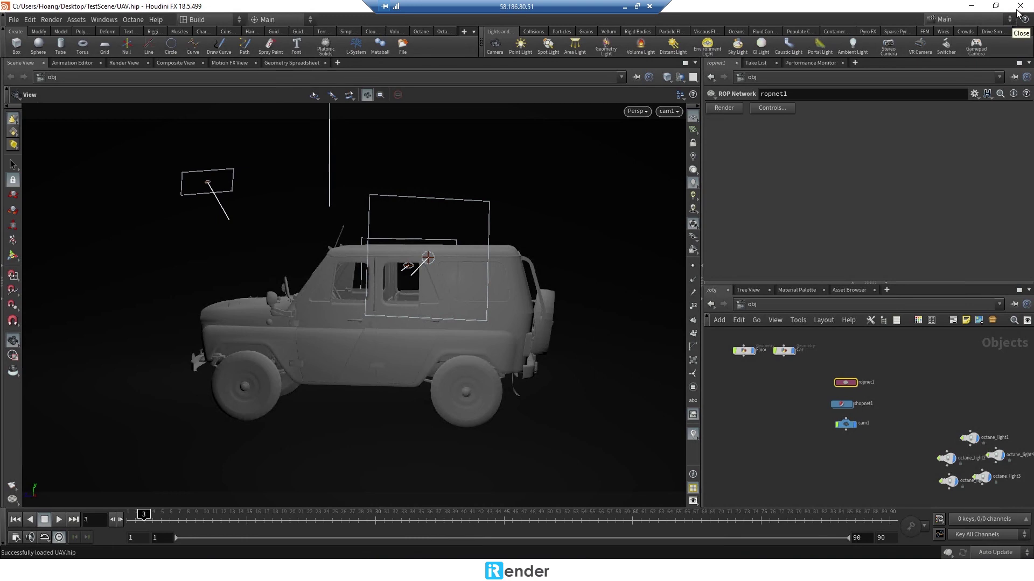
click(1019, 6)
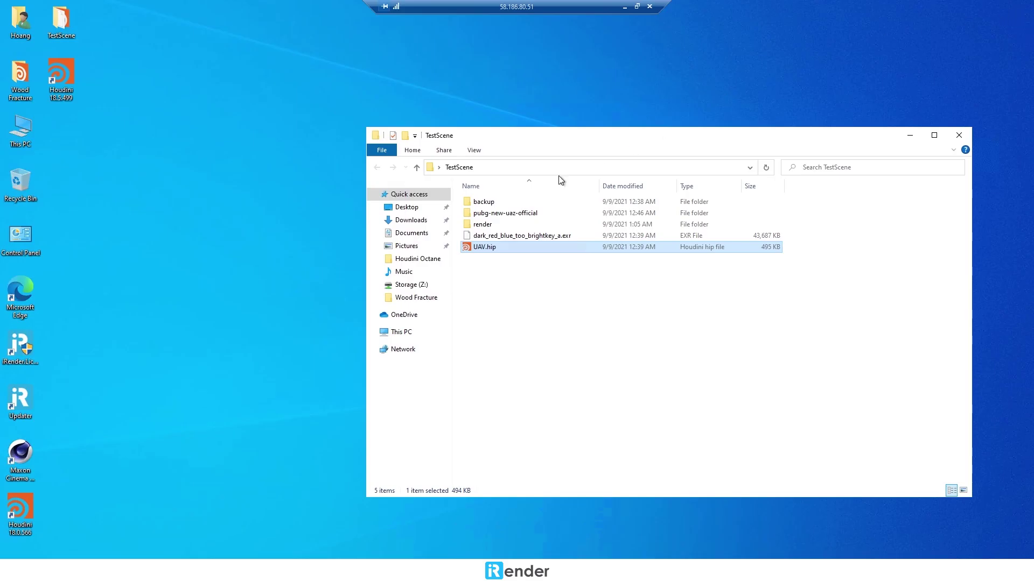
double_click(484, 224)
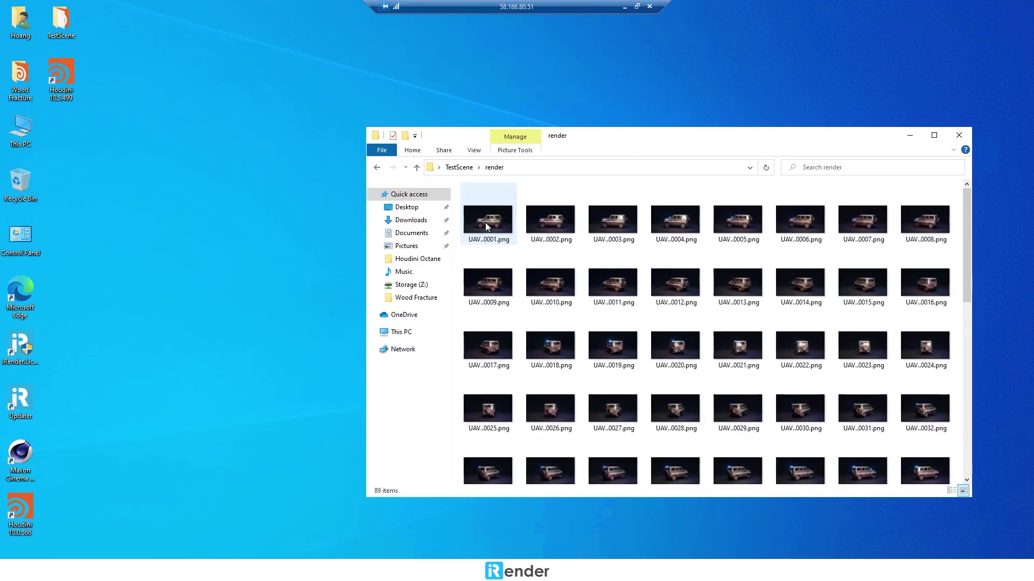
double_click(486, 225)
key(Right)
key(Right)
key(Right)
key(Right)
key(Right)
key(Right)
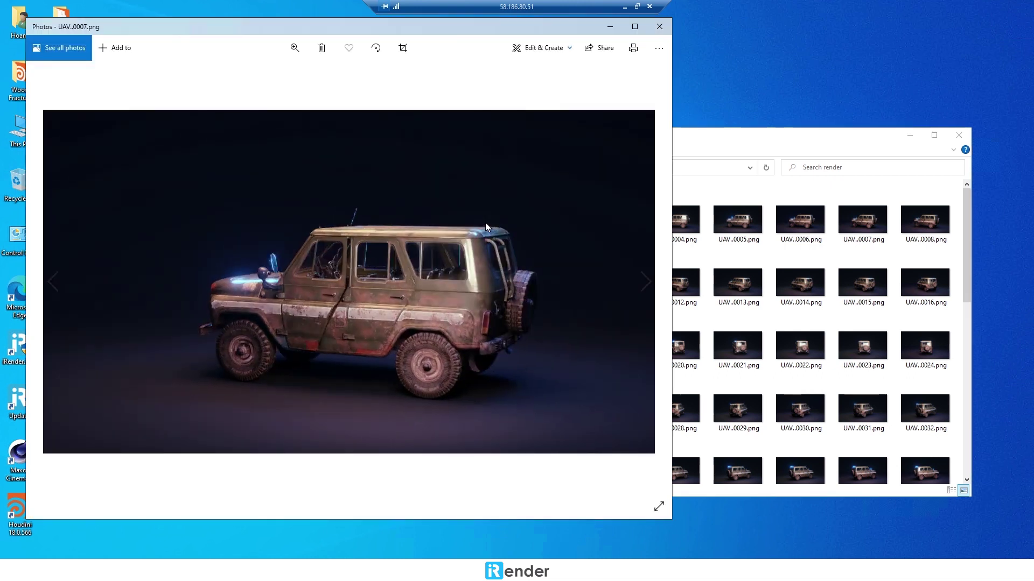
key(Right)
key(Right)
key(Right)
click(659, 26)
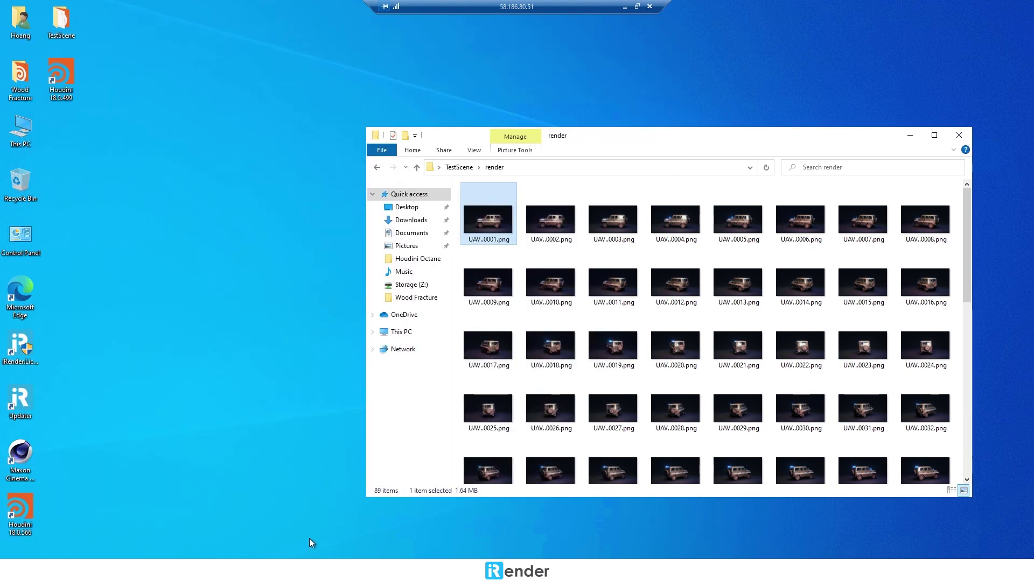
Copy the render folder of 89 PNGs into Z:\Houdini Octane.
click(292, 544)
drag(583, 122, 306, 66)
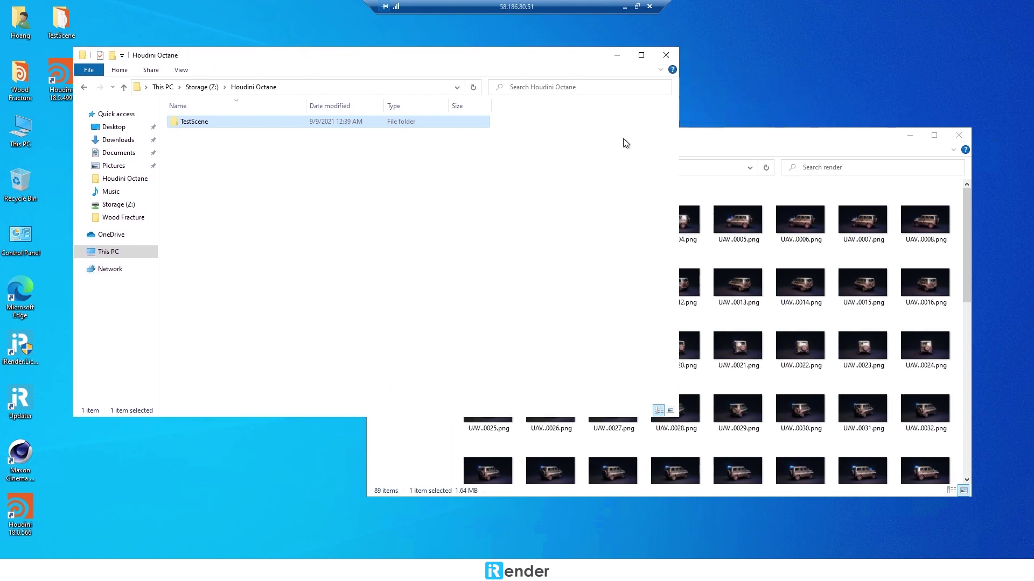
click(738, 149)
click(417, 167)
right_click(490, 222)
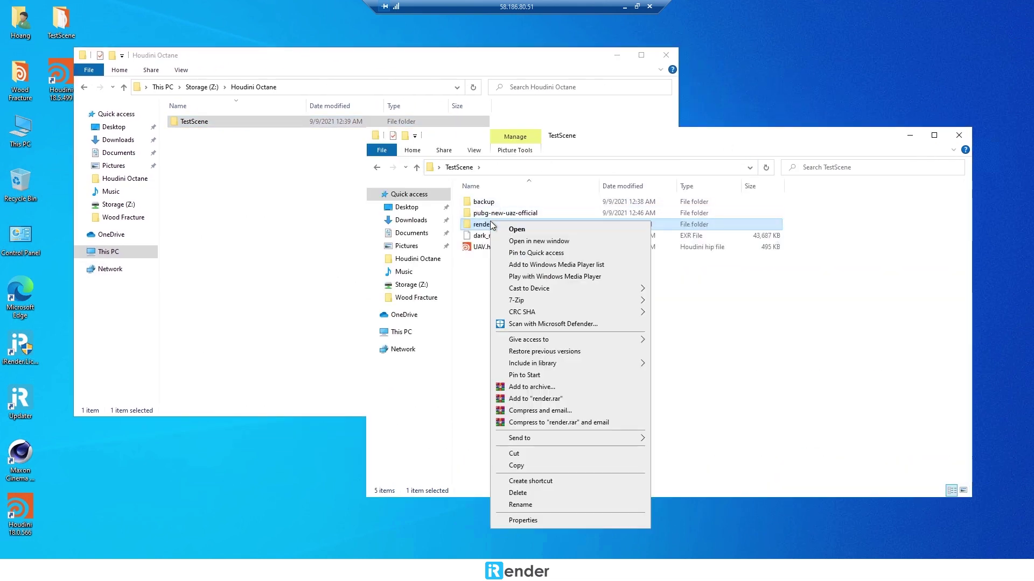
click(517, 466)
click(277, 258)
right_click(277, 258)
click(312, 333)
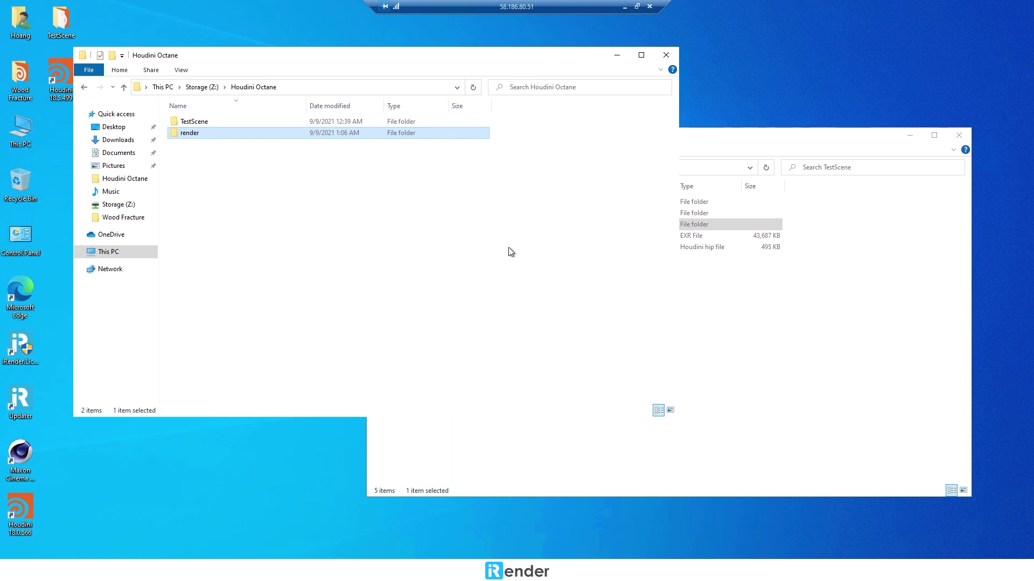
click(957, 135)
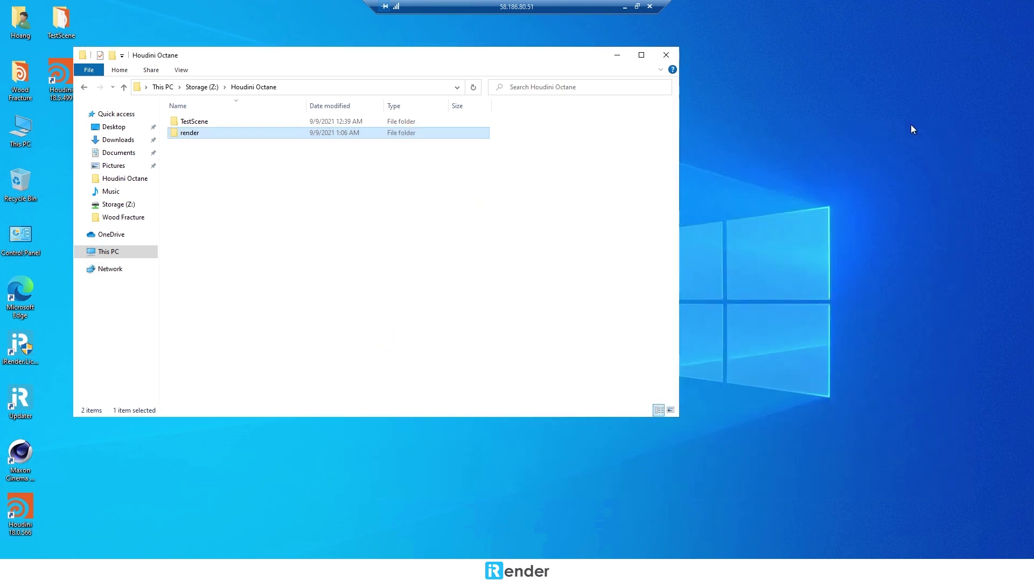
click(666, 55)
Disconnect the remote session and shut down machine #2, dismissing the rating prompt.
click(650, 7)
click(552, 308)
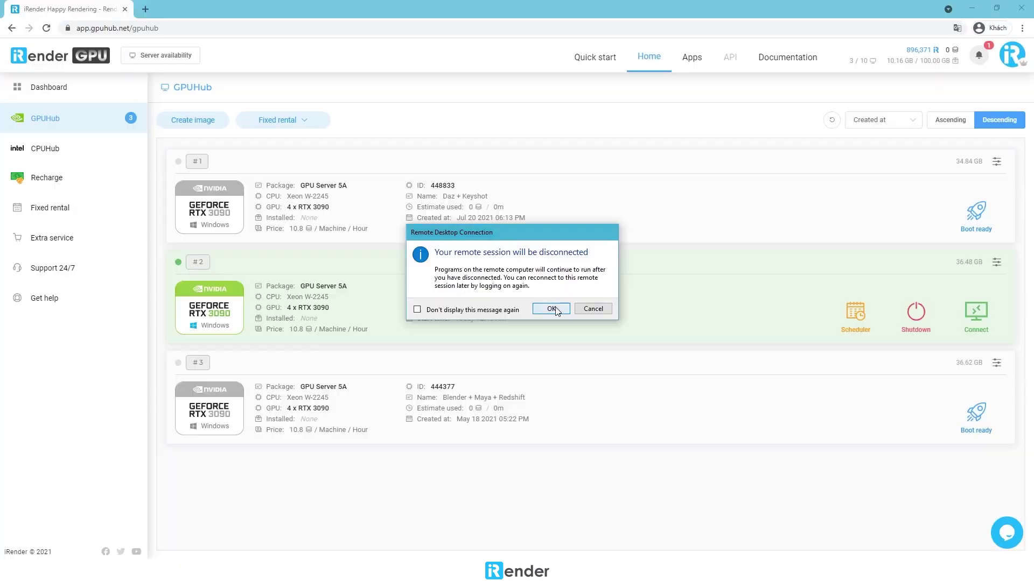
click(909, 311)
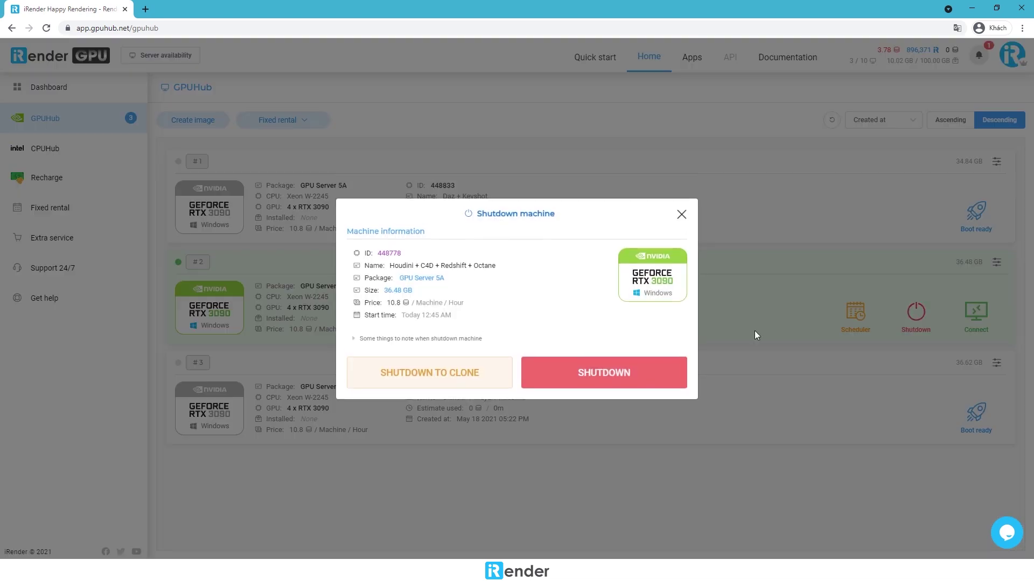
click(628, 372)
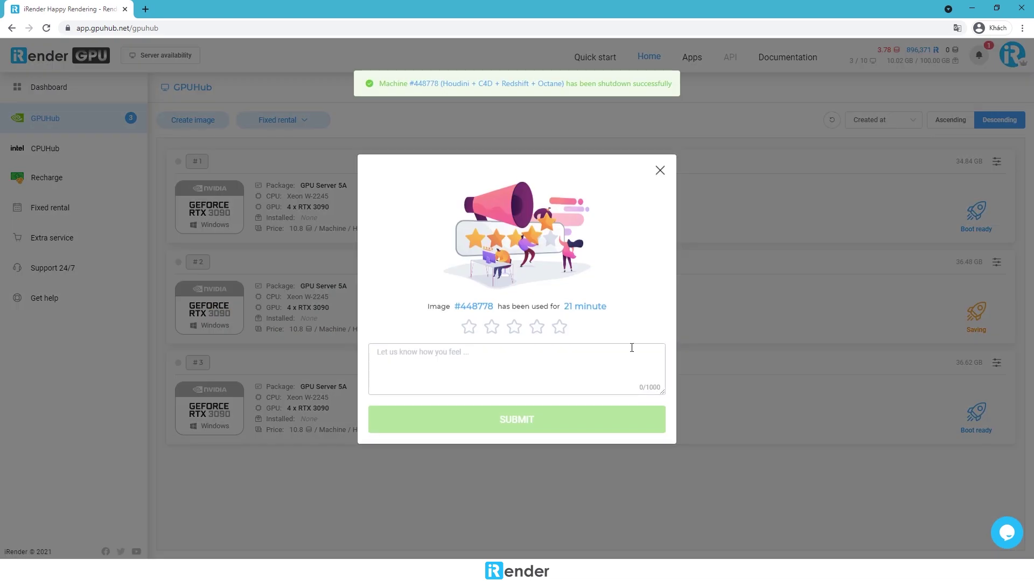
click(659, 172)
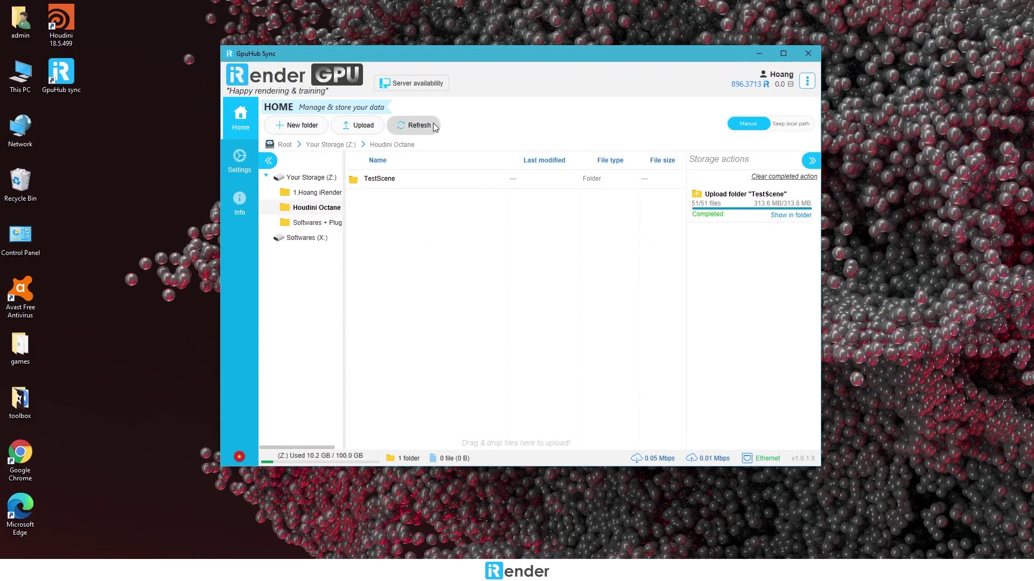
Refresh storage, download the 89-file render folder to D:\HoudiniProject\TestScene, then close GpuHub Sync.
click(419, 125)
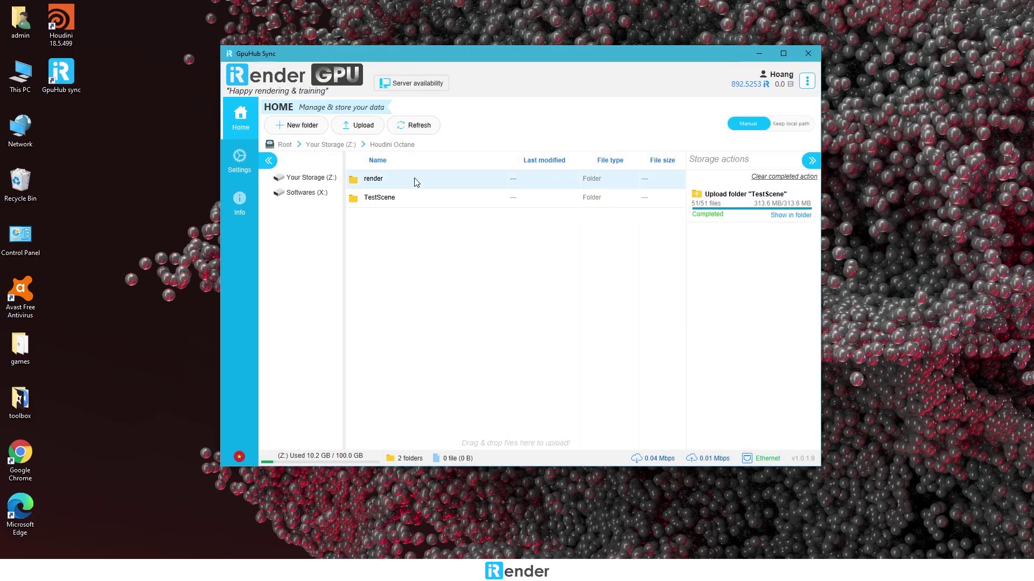
right_click(416, 182)
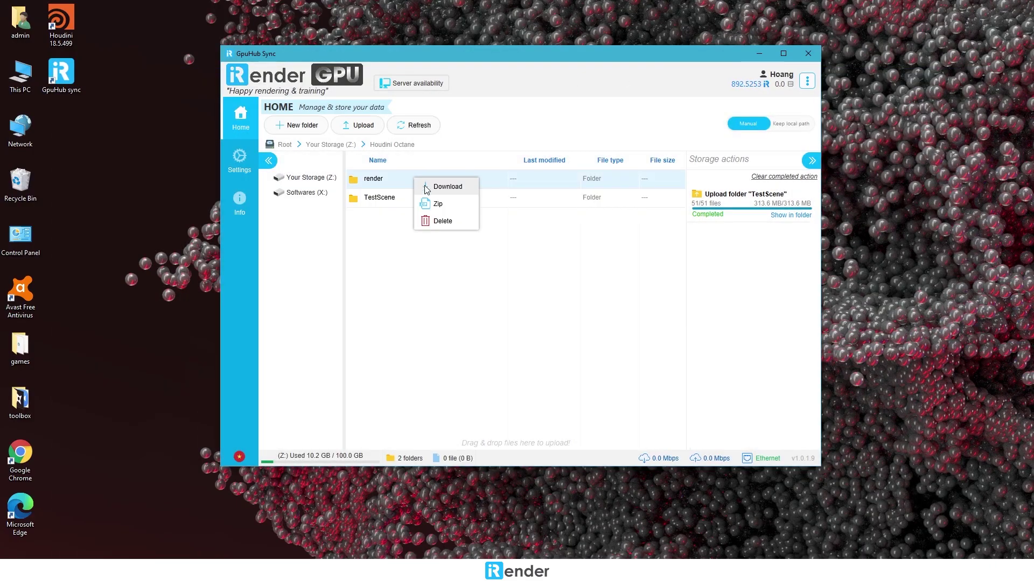
click(446, 186)
click(493, 295)
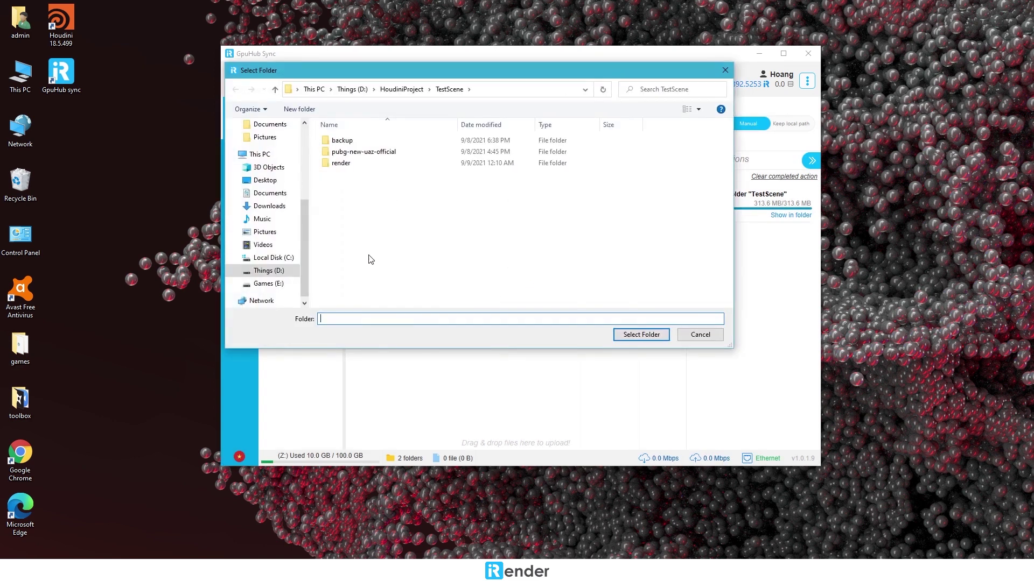
click(622, 335)
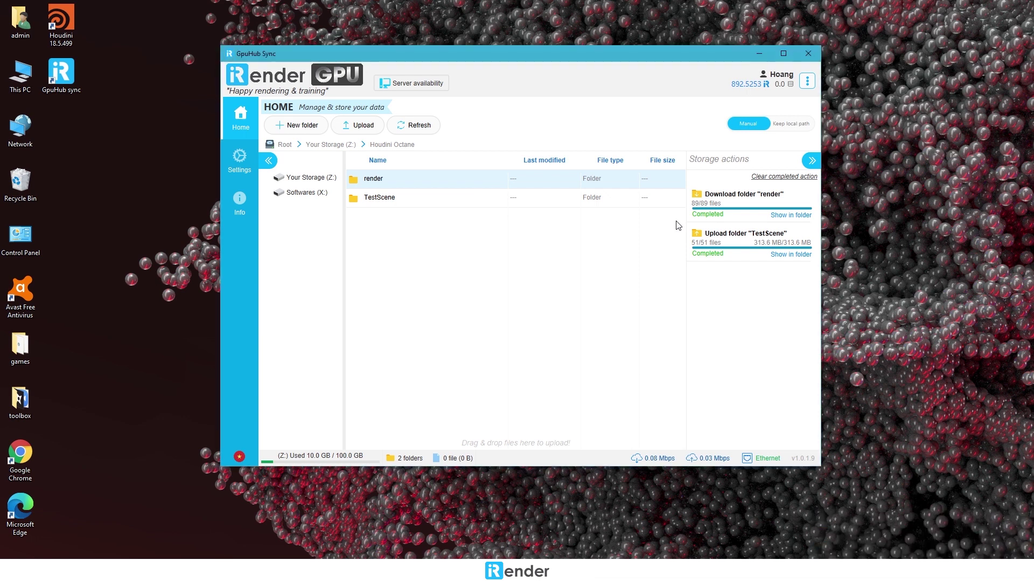
click(808, 53)
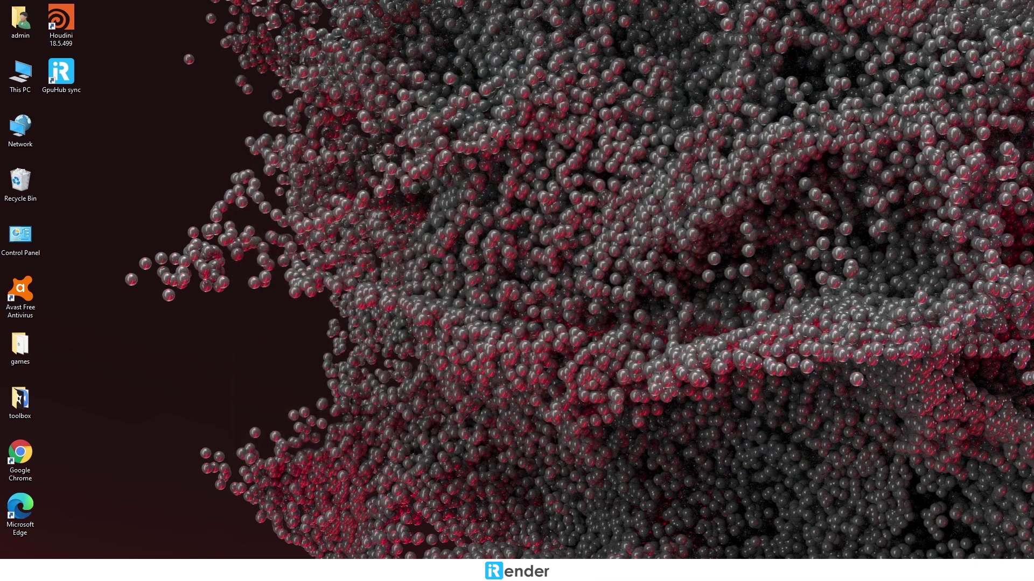
Open D:\HoudiniProject\TestScene\render and maximize the Explorer window.
double_click(156, 284)
double_click(148, 247)
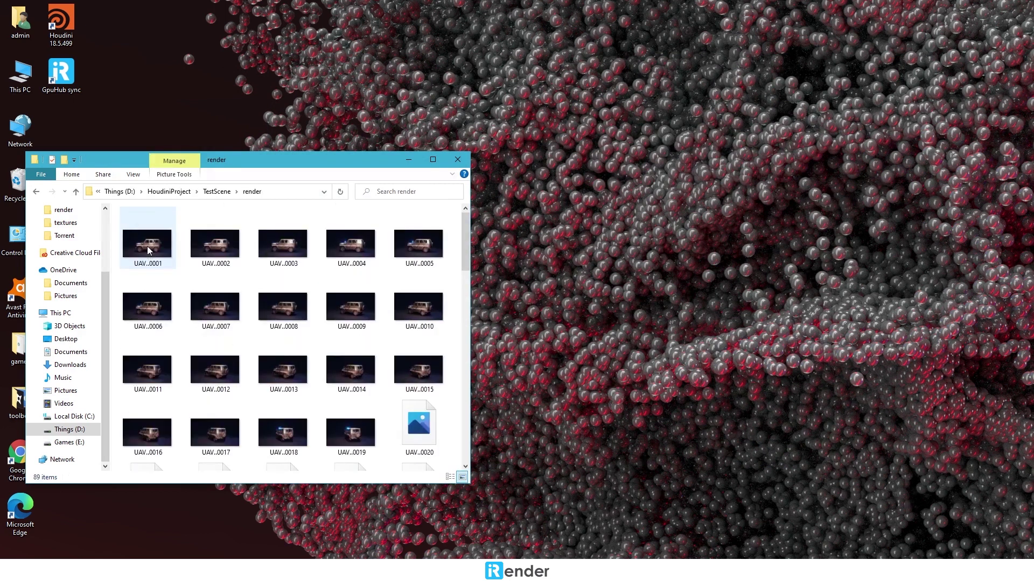
click(433, 159)
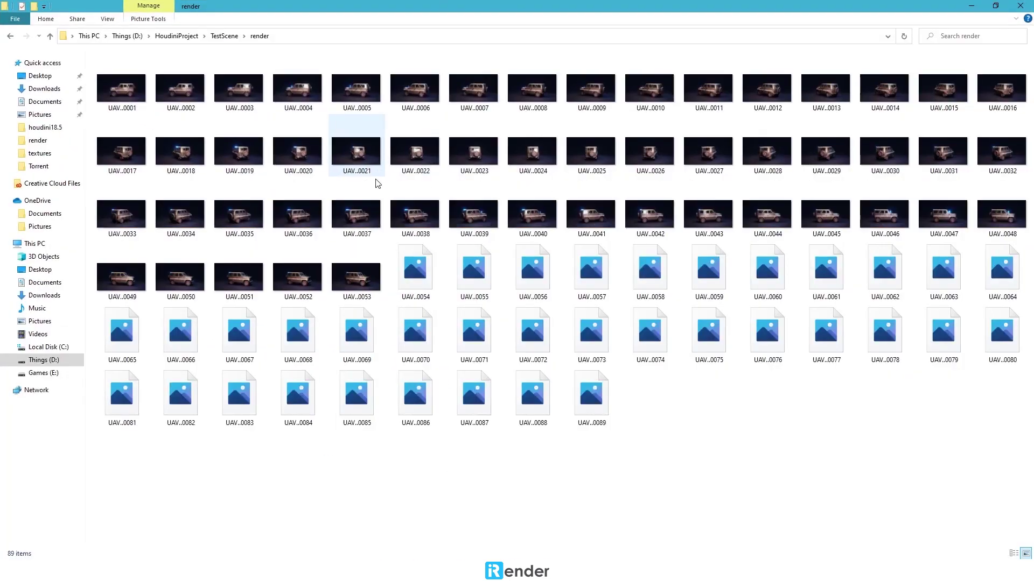
View frame UAV..0001.png in Photos and step through the rendered frames.
double_click(138, 102)
key(Right)
key(Right)
key(Right)
key(Right)
key(Right)
key(Right)
key(Right)
key(Right)
key(Right)
key(Right)
key(Right)
key(Right)
key(Right)
key(Right)
key(Right)
key(Right)
key(Right)
key(Right)
key(Right)
key(Right)
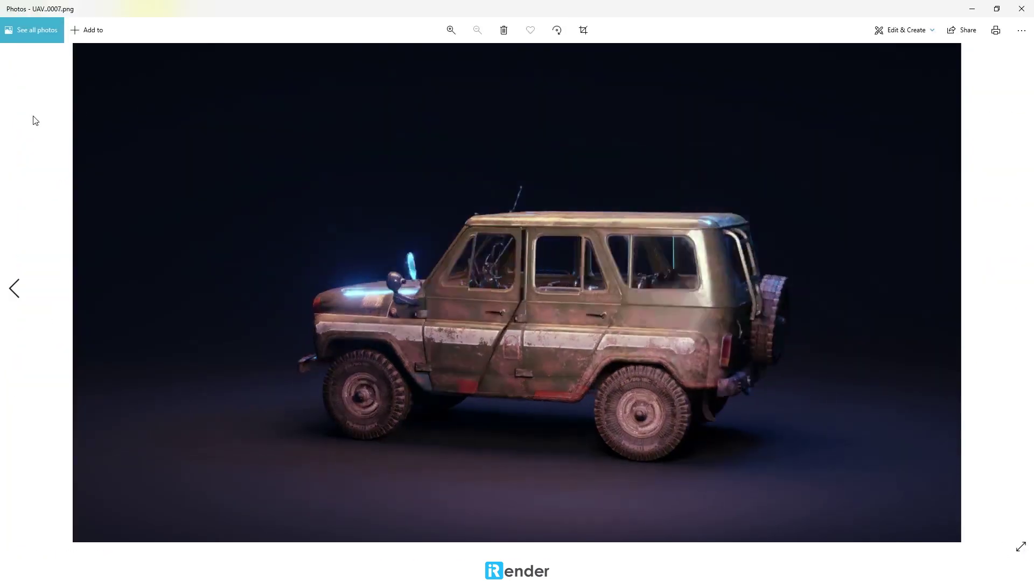
key(Right)
key(Right)
key(Right)
key(Right)
key(Right)
key(Right)
key(Right)
key(Right)
key(Right)
key(Right)
key(Right)
key(Right)
key(Right)
key(Right)
key(Right)
key(Right)
key(Right)
key(Right)
key(Right)
key(Right)
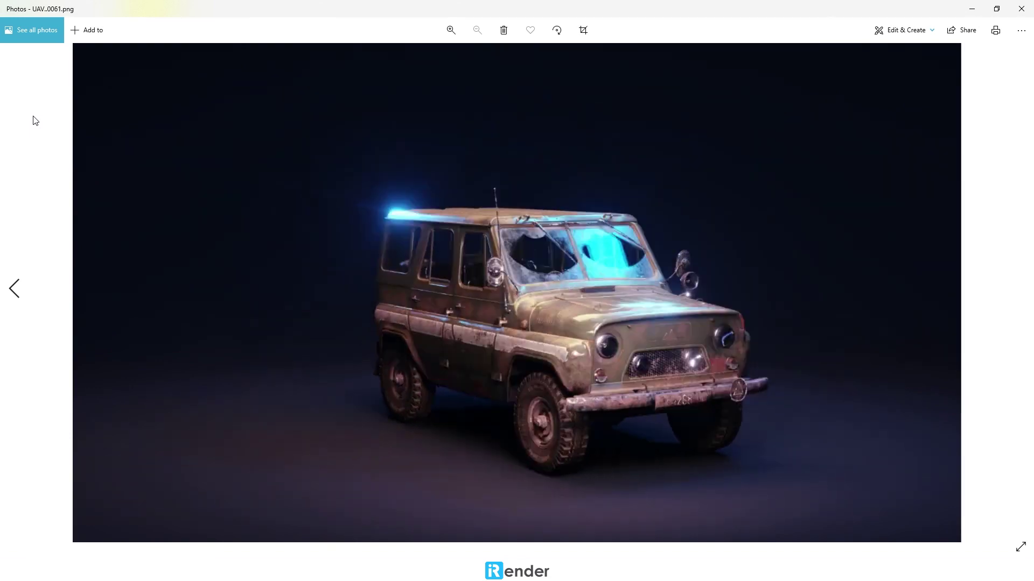